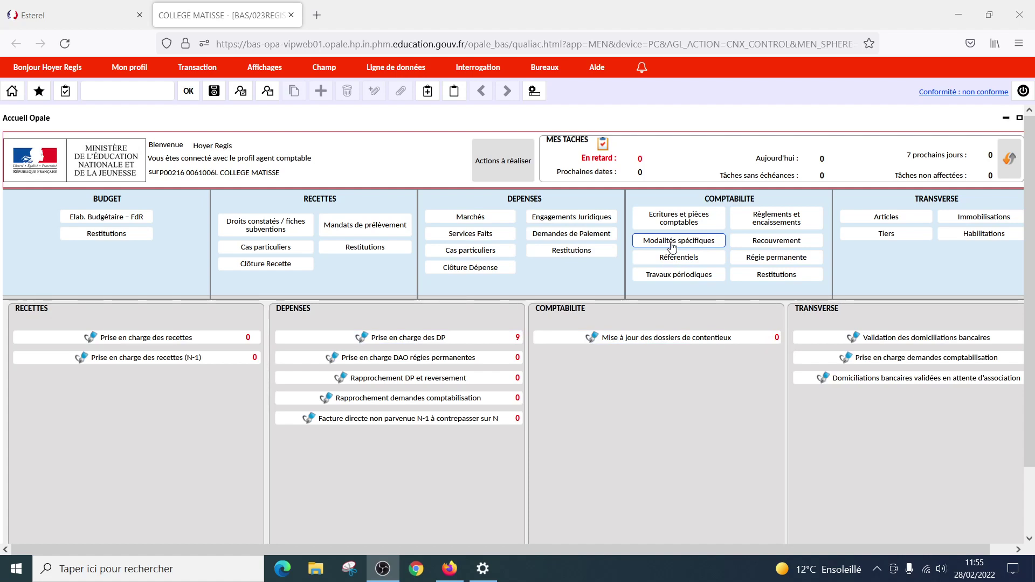
# - Look at the GFE deductibility operations and quarter-number field under the accounting Modalités spécifiques
pyautogui.click(672, 246)
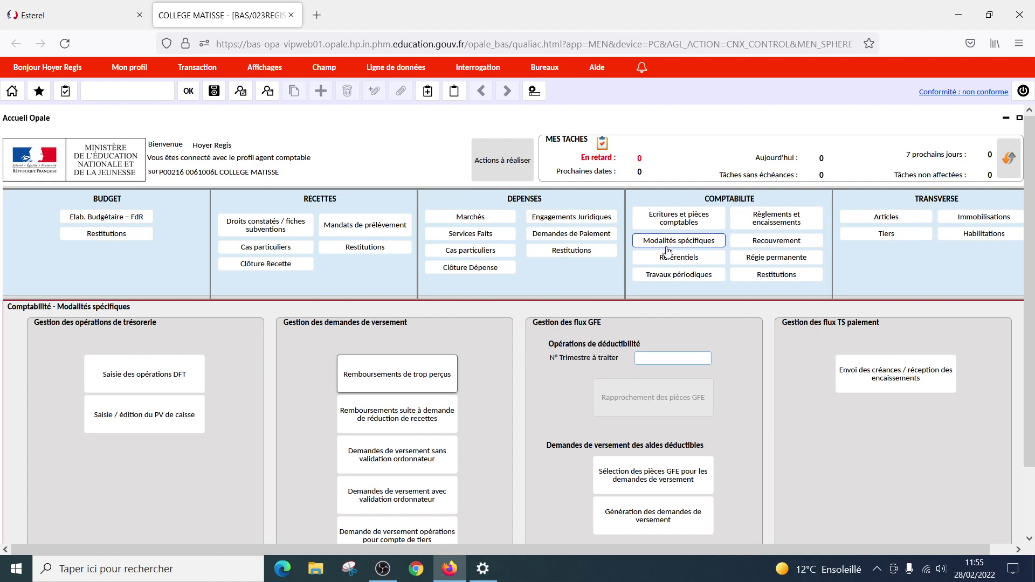
pyautogui.moveTo(666, 353)
pyautogui.click(641, 354)
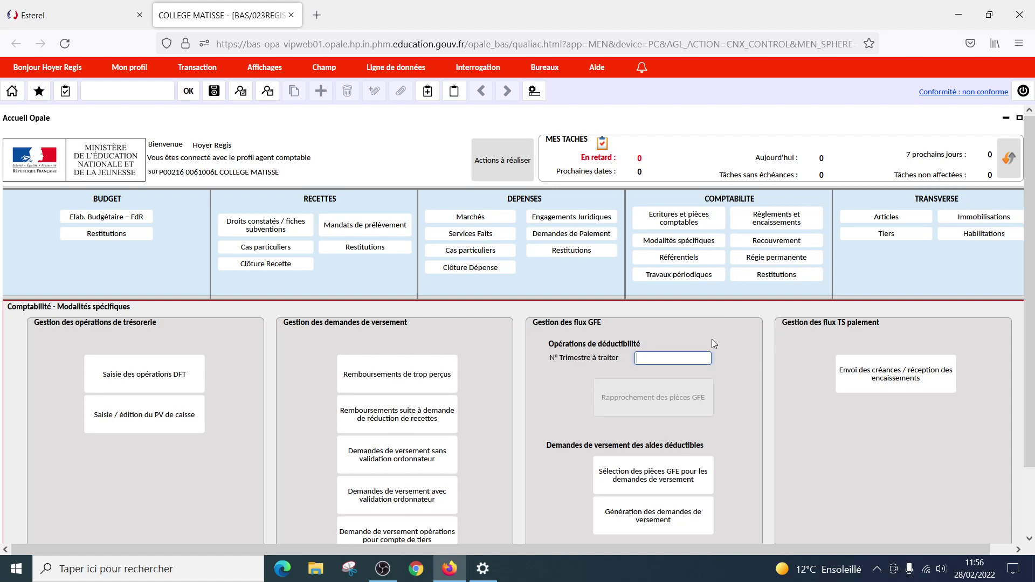
# - Open Saisie et validation des écritures under accounting entries and set the journal to REPRAV (REPRISE SUR AVANCE)
pyautogui.click(678, 224)
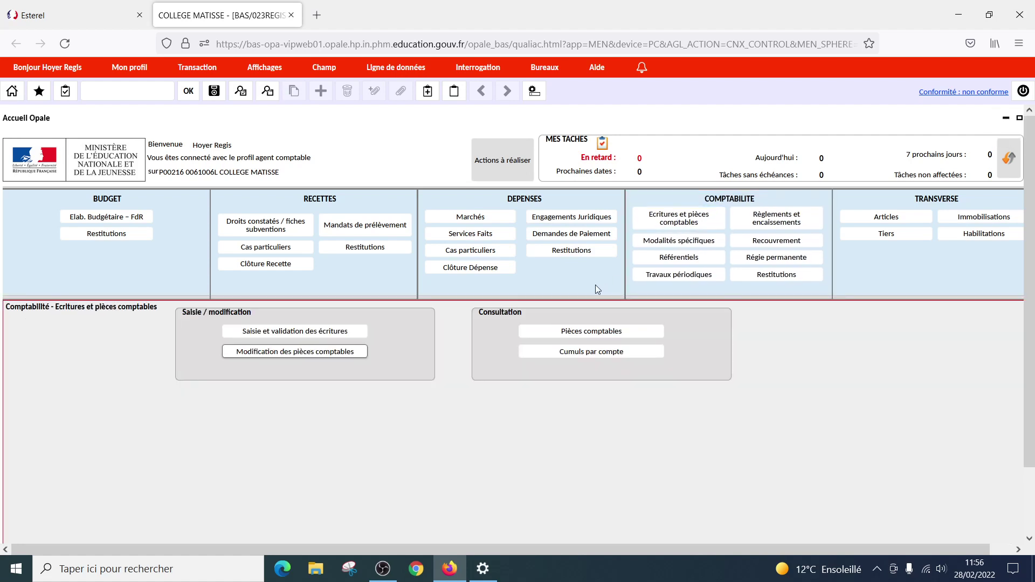
pyautogui.click(338, 335)
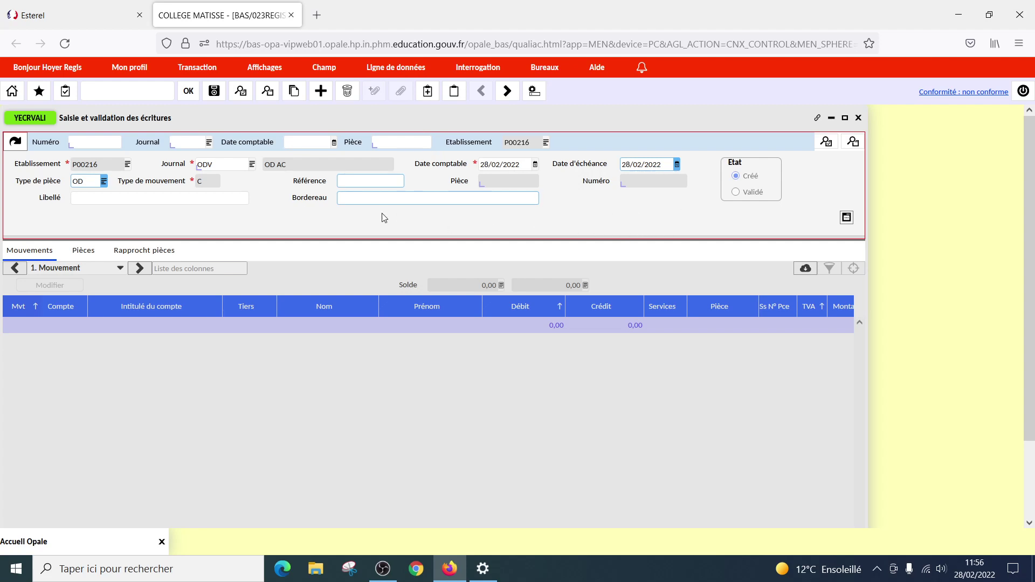
pyautogui.click(252, 165)
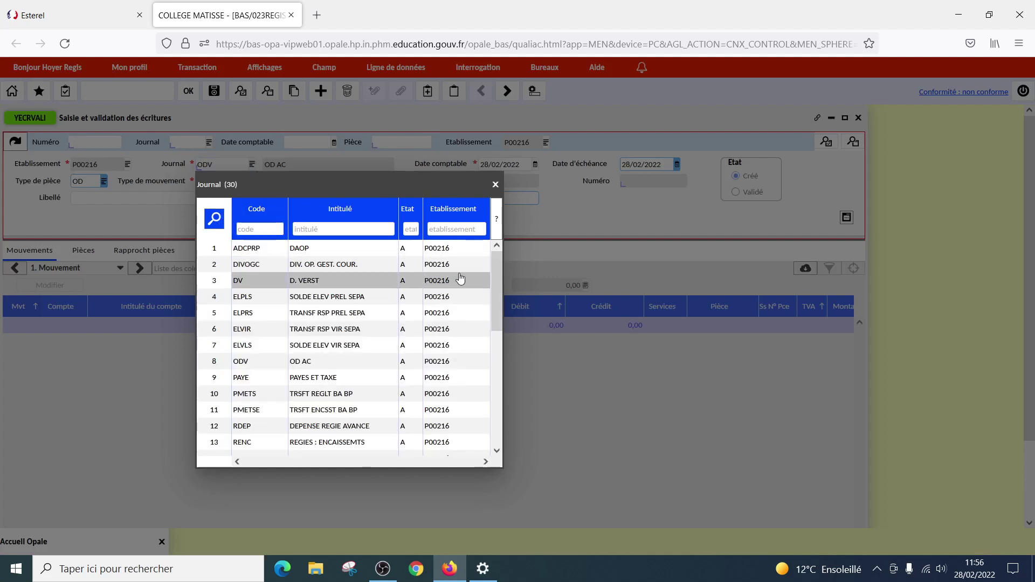
pyautogui.moveTo(496, 282); pyautogui.dragTo(492, 307)
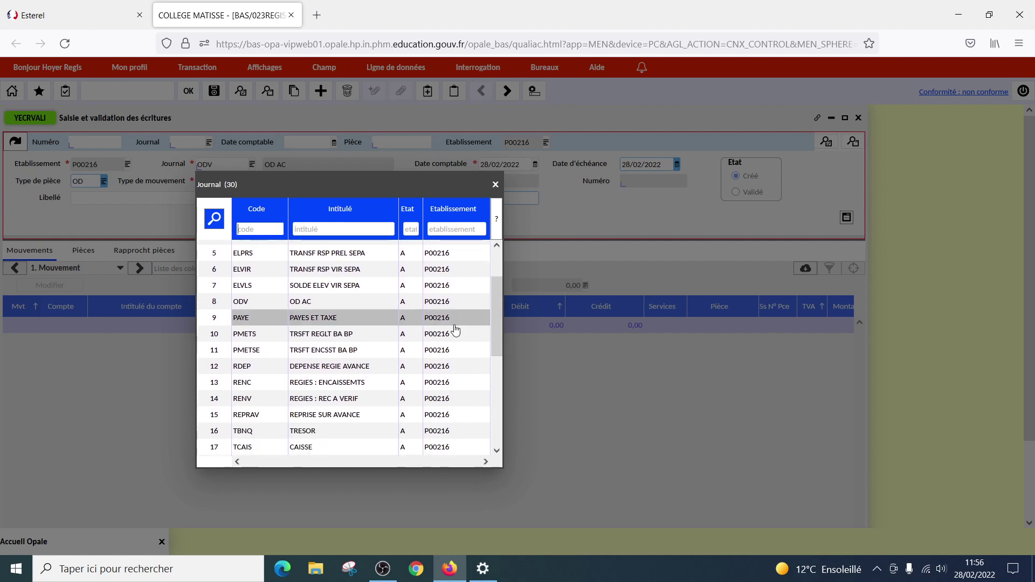
pyautogui.click(347, 416)
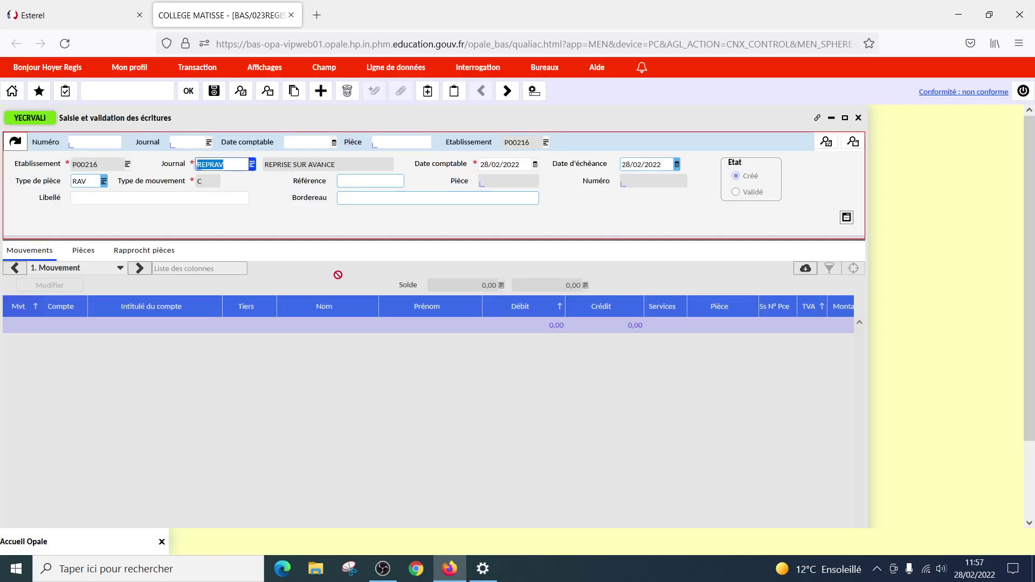
# - Enter the entry label "AVANCE N-1 SUR TRIM JANV MARS" and save the entry header
pyautogui.click(241, 200)
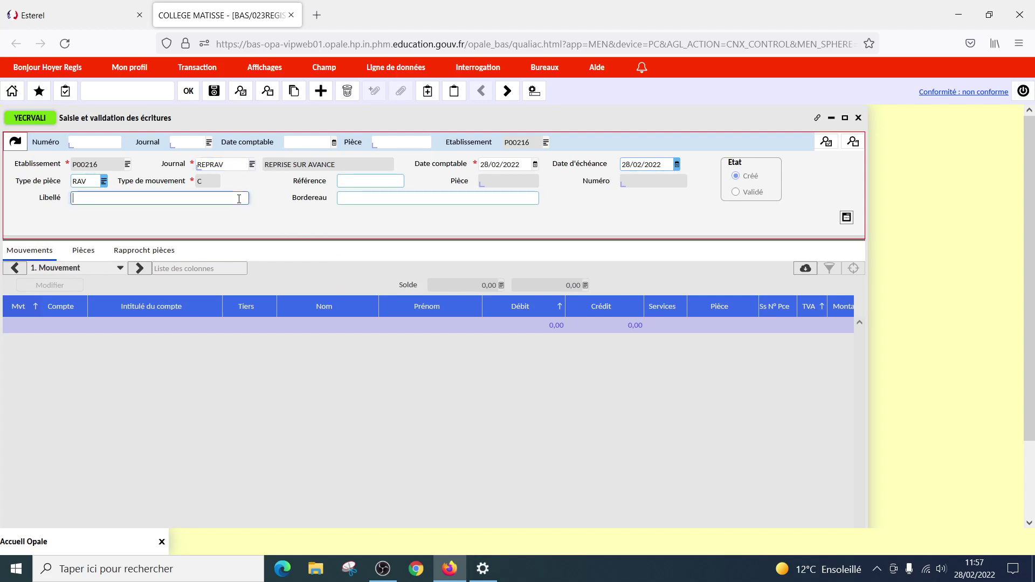
pyautogui.write('AVANCE N-1 SUR TRIM JANV MARS')
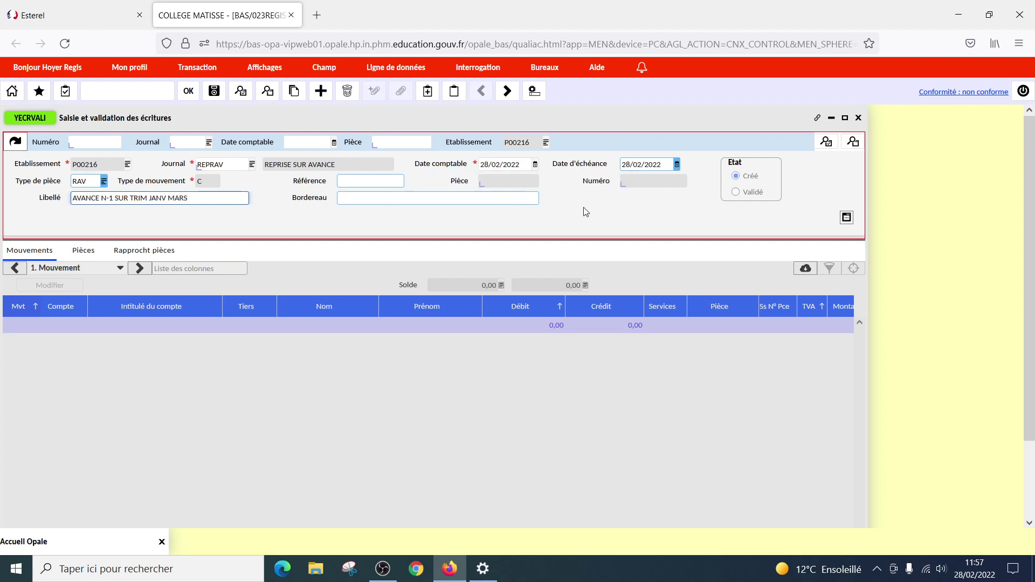
pyautogui.click(214, 91)
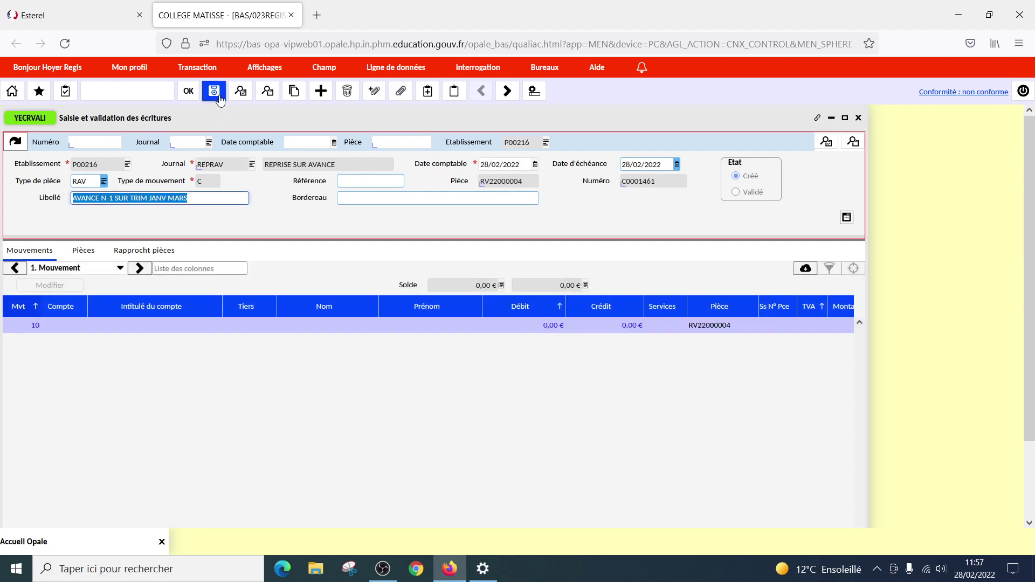
# - Set the first movement's account to 419100 and assign the family's third party, found by searching on surname
pyautogui.click(79, 327)
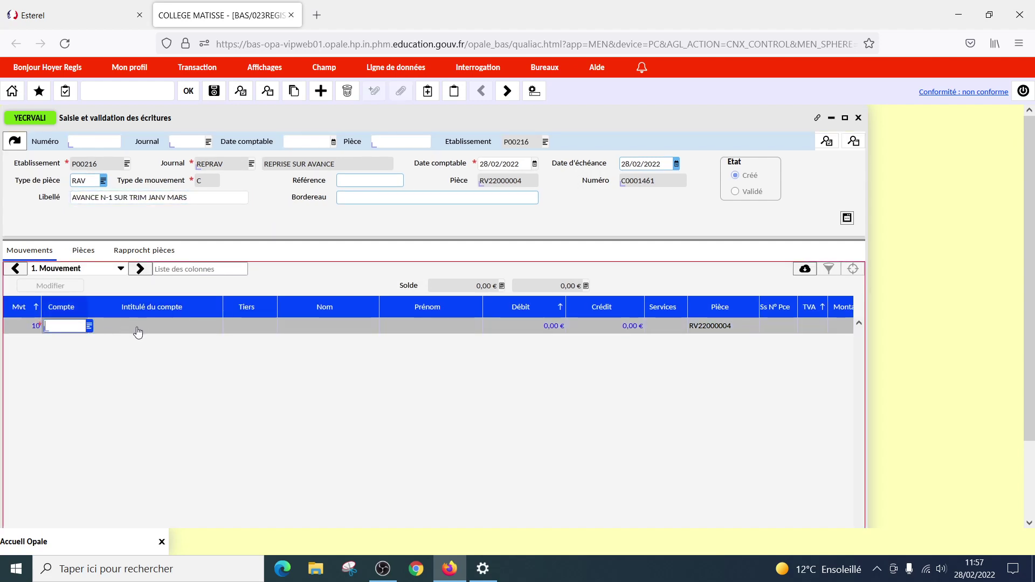
pyautogui.write('419100')
pyautogui.click(259, 332)
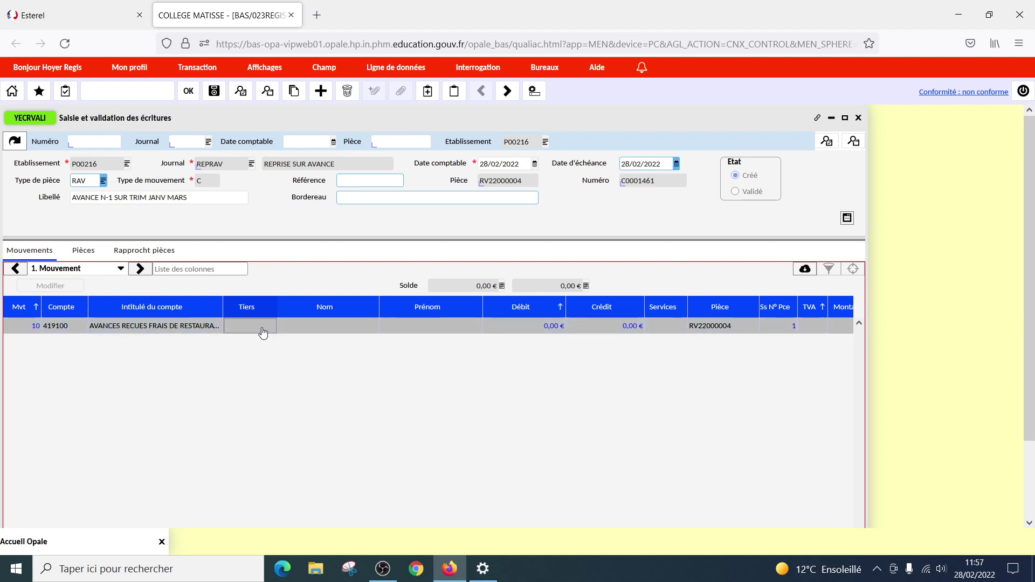
pyautogui.click(278, 326)
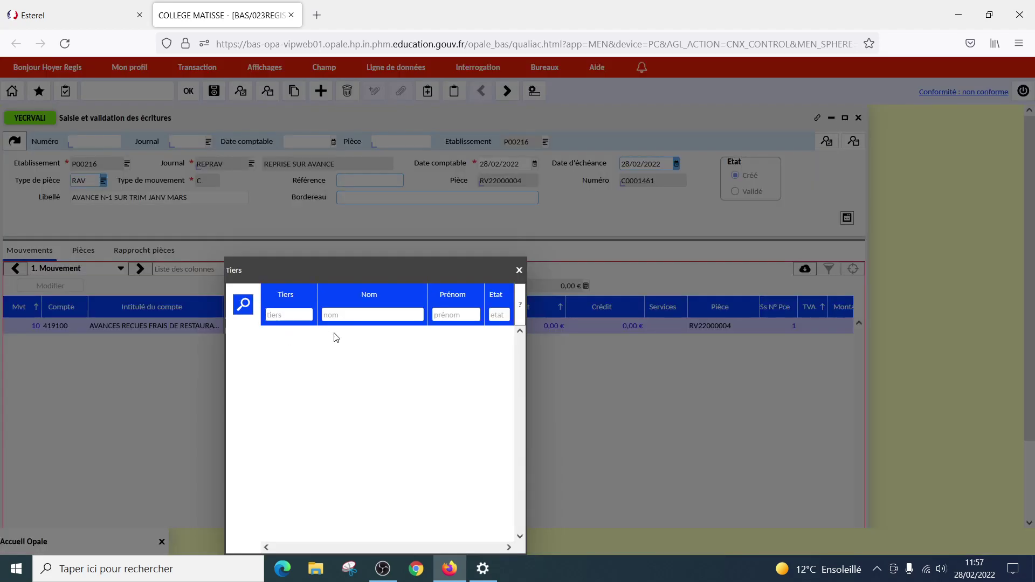
pyautogui.click(328, 313)
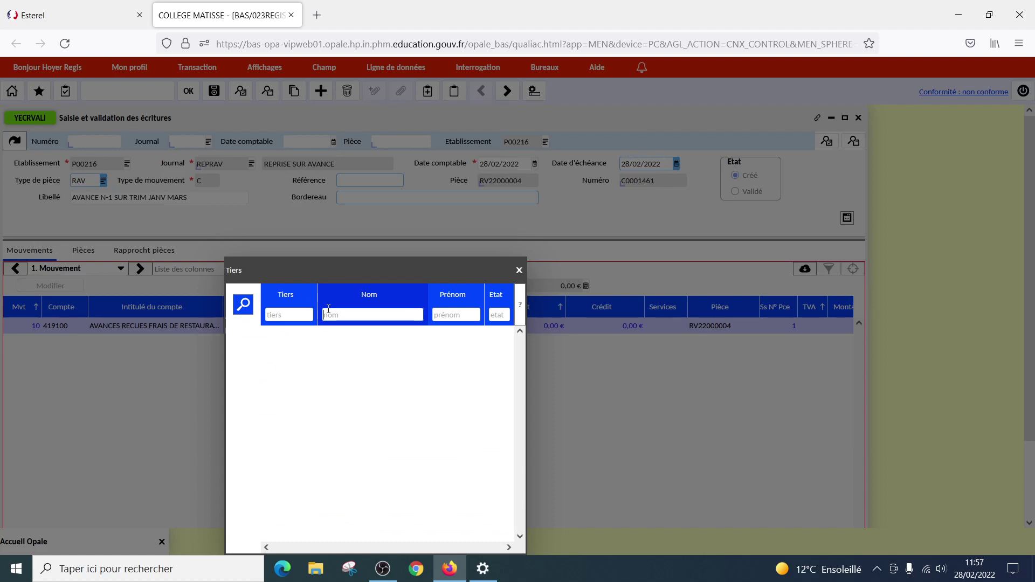
pyautogui.write('girard')
pyautogui.click(245, 305)
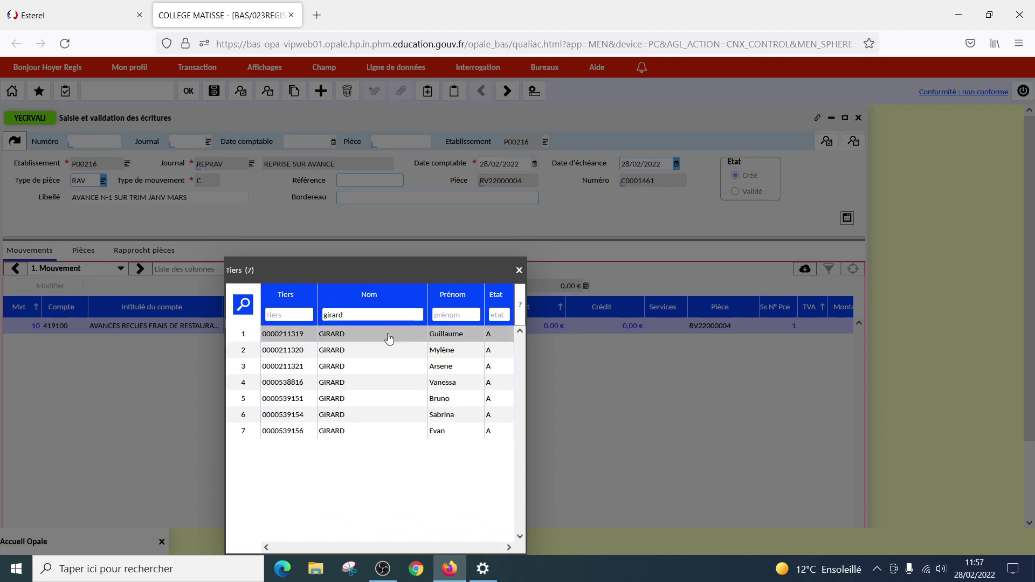
pyautogui.doubleClick(383, 368)
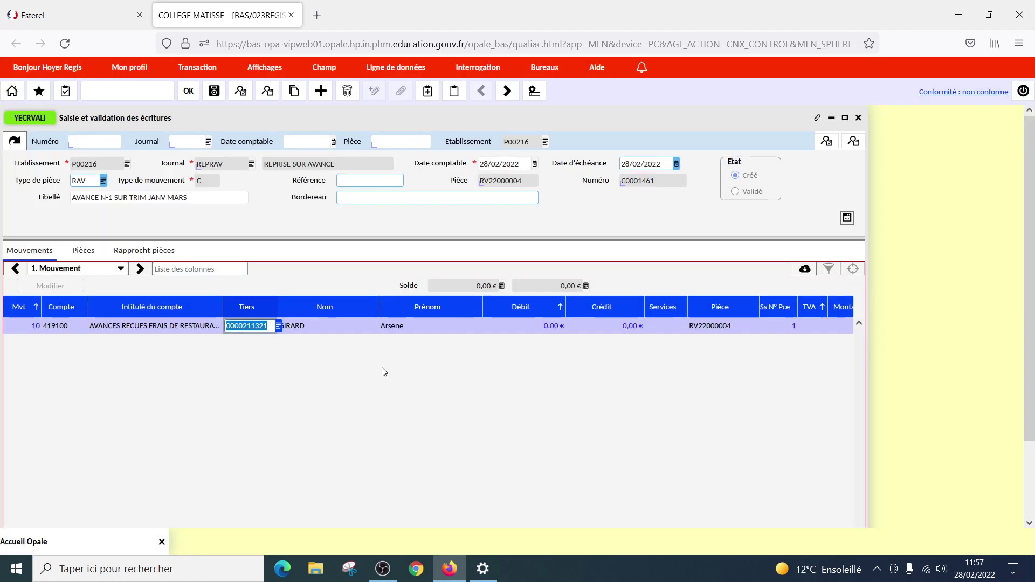
# - Set the debit of the 419100 movement to 13,40 €
pyautogui.click(543, 327)
pyautogui.write('13,40')
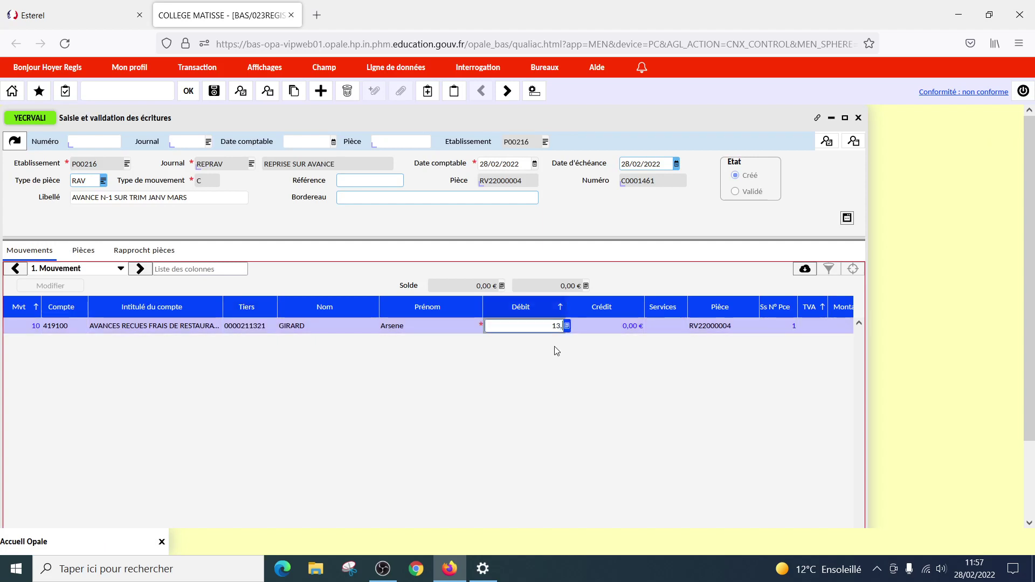
pyautogui.click(597, 329)
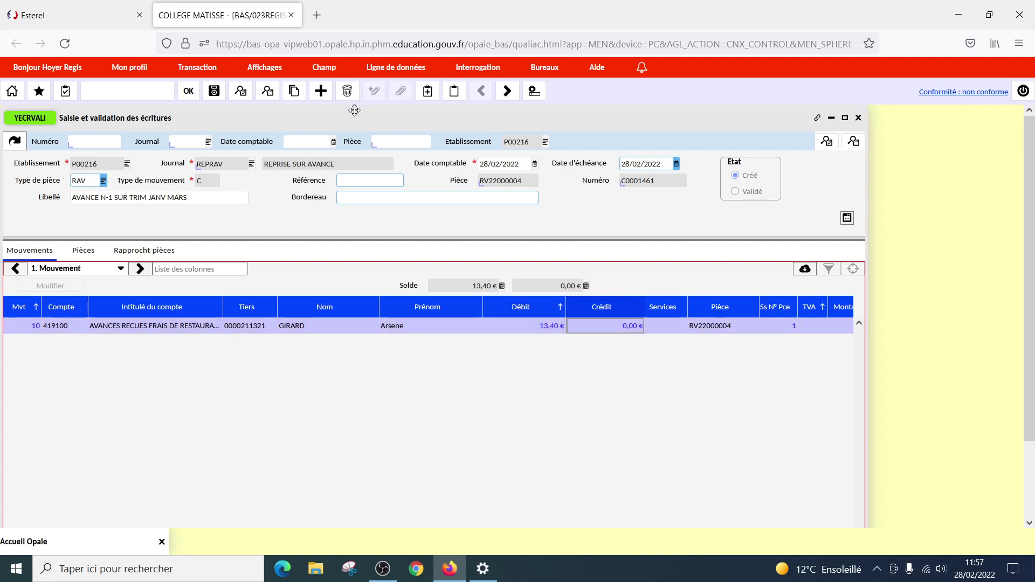
# - Add a second movement to the entry with account 411200
pyautogui.click(320, 92)
pyautogui.click(72, 347)
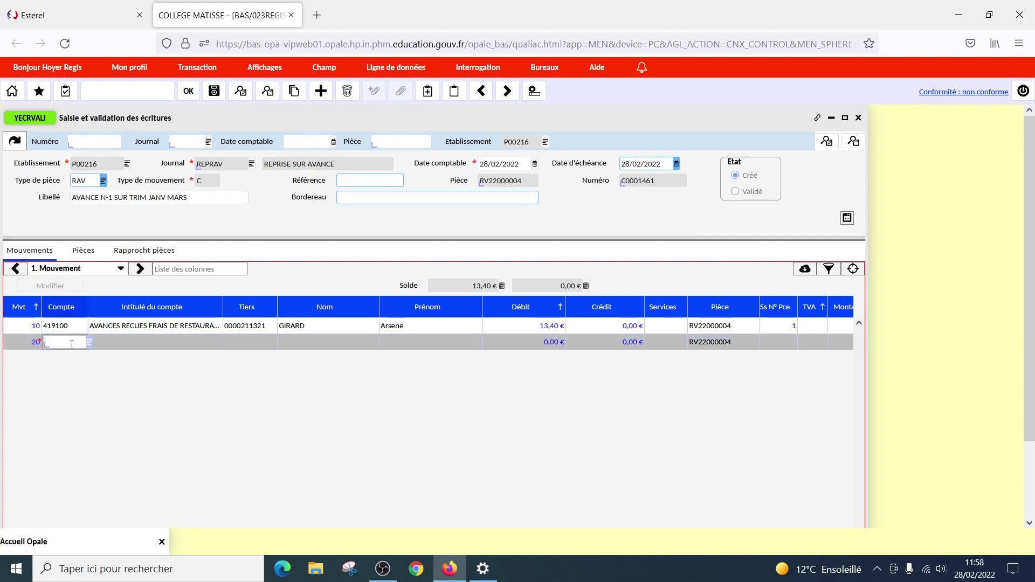
pyautogui.write('411200')
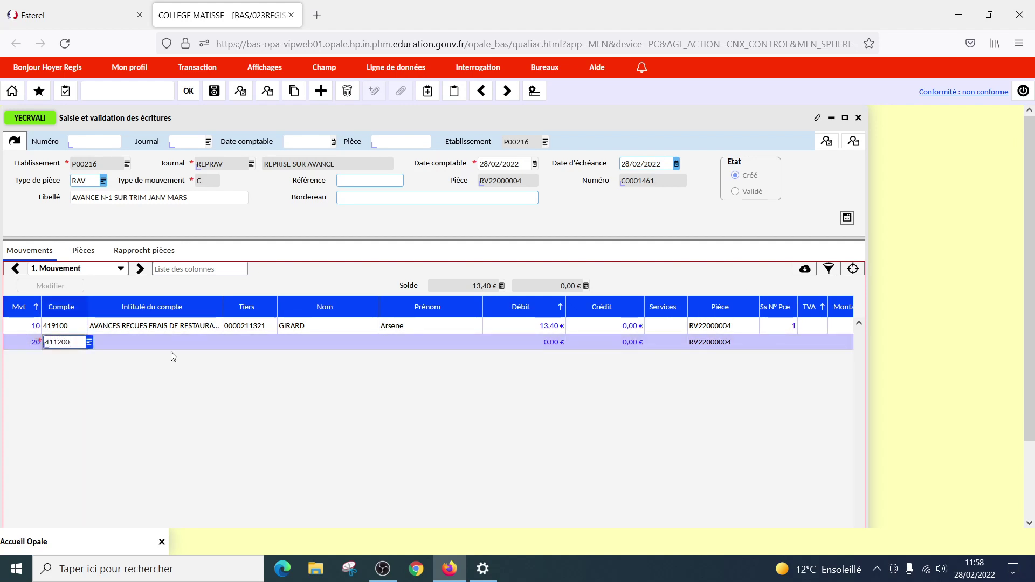
pyautogui.press('Return')
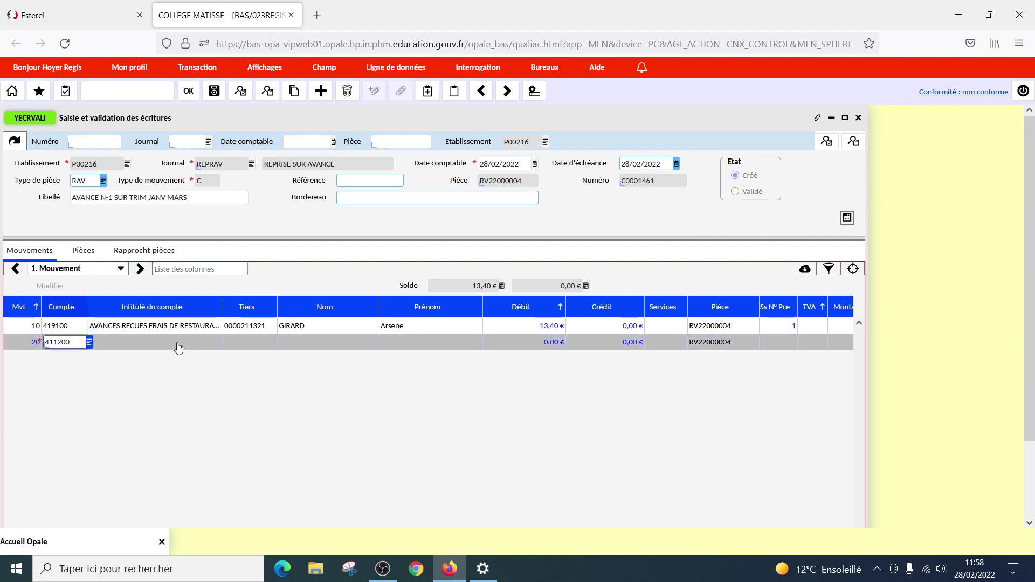
pyautogui.click(282, 345)
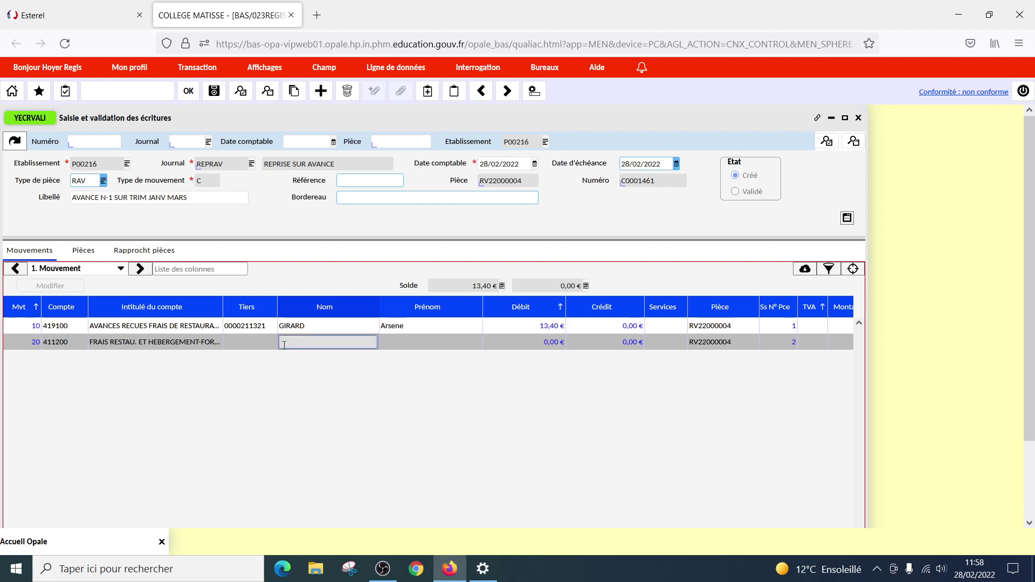
# - Assign the same third party to the 411200 movement, searching for it by surname
pyautogui.click(229, 340)
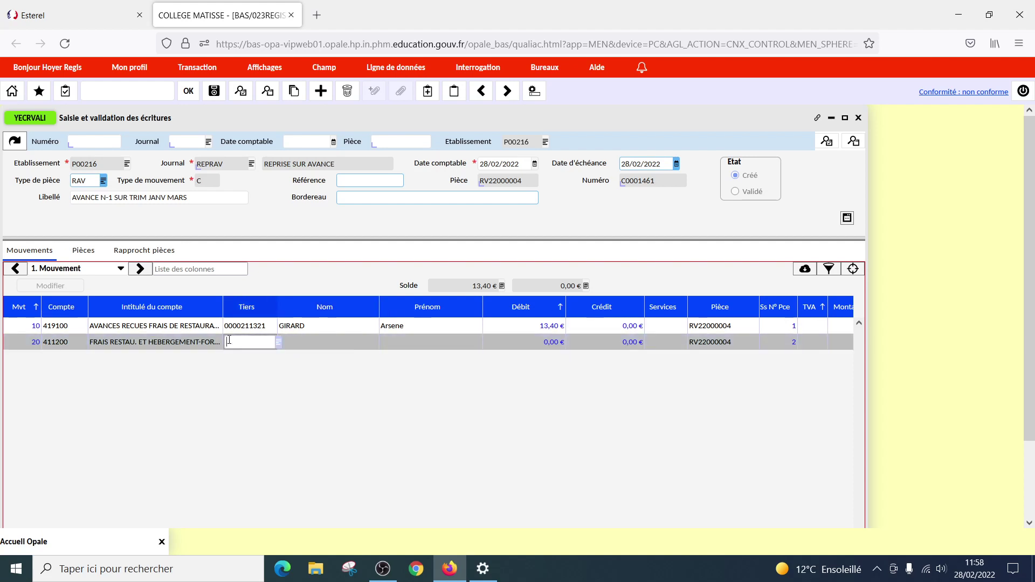
pyautogui.click(279, 344)
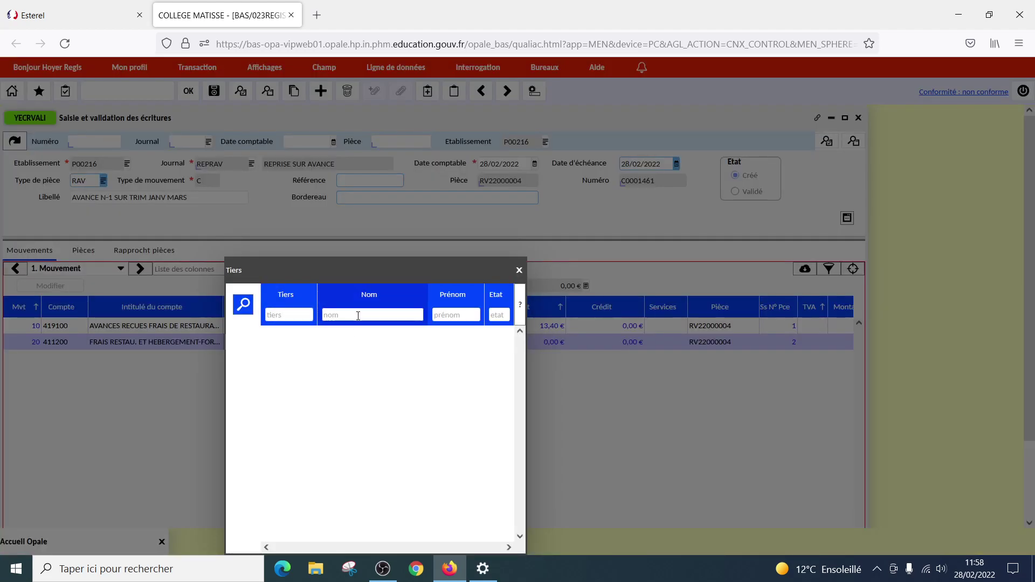
pyautogui.write('girard')
pyautogui.click(243, 304)
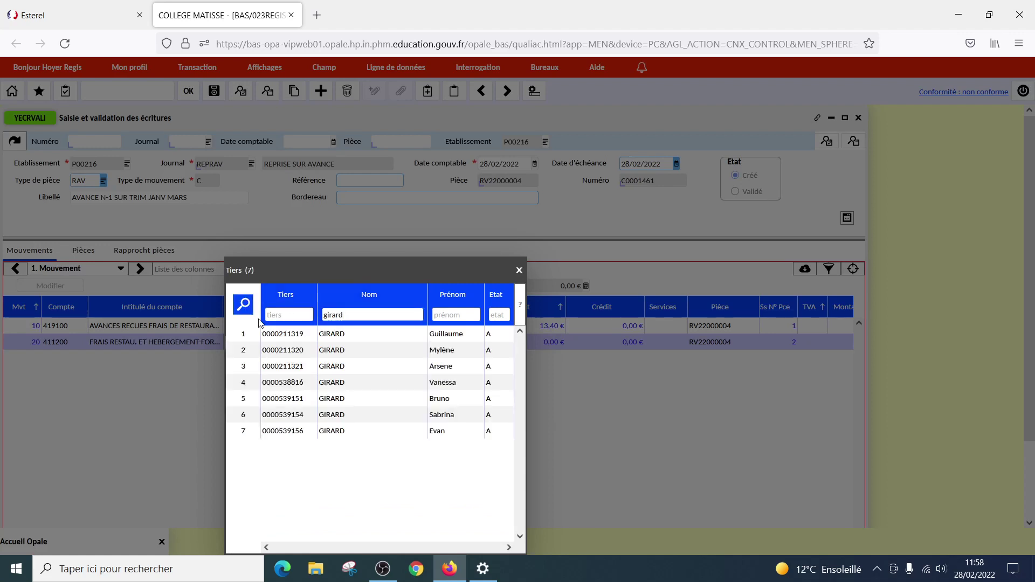
pyautogui.doubleClick(318, 366)
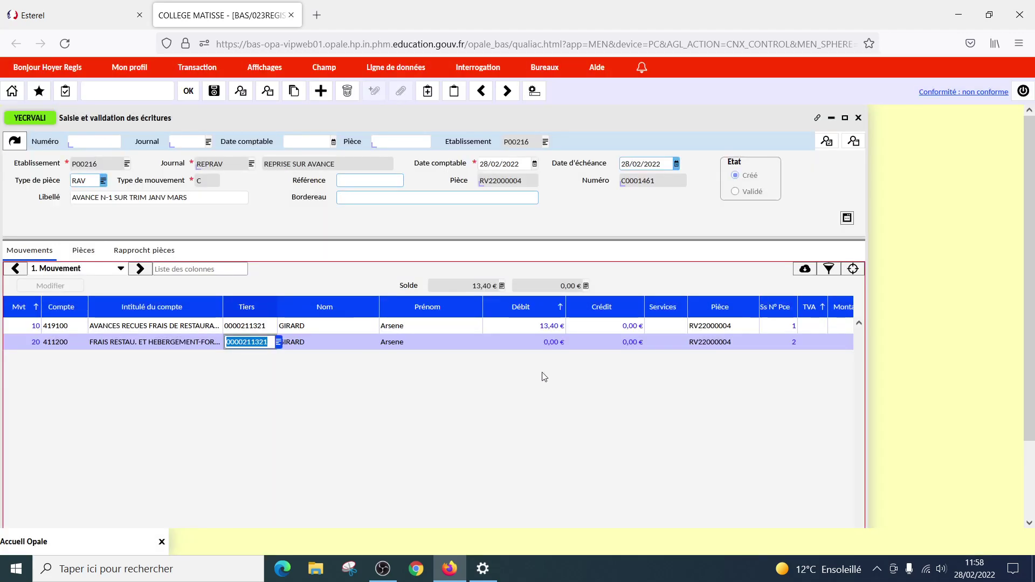
# - Set the credit of the 411200 movement to 13,40 €
pyautogui.click(608, 345)
pyautogui.write('13,4')
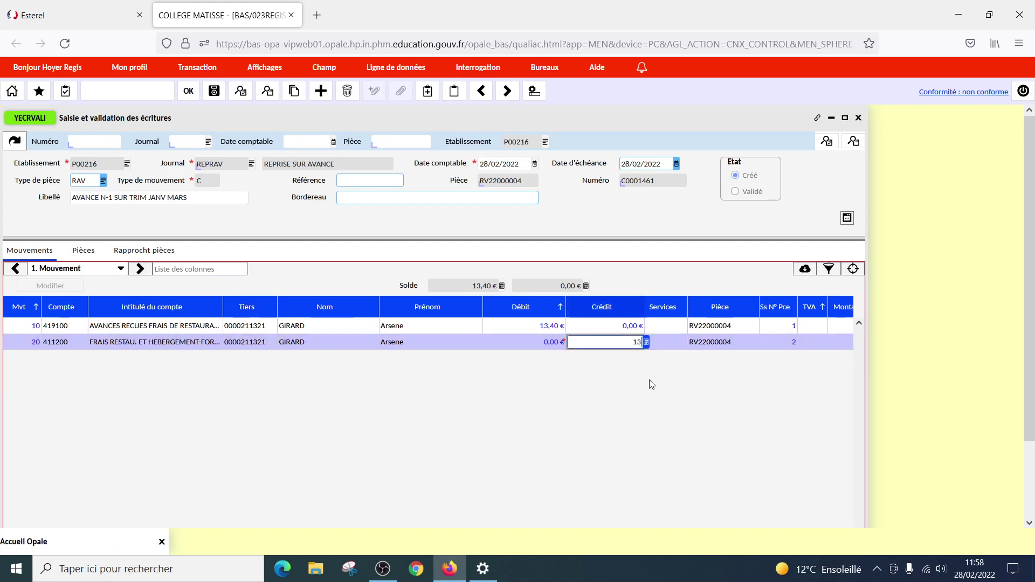
pyautogui.press('Return')
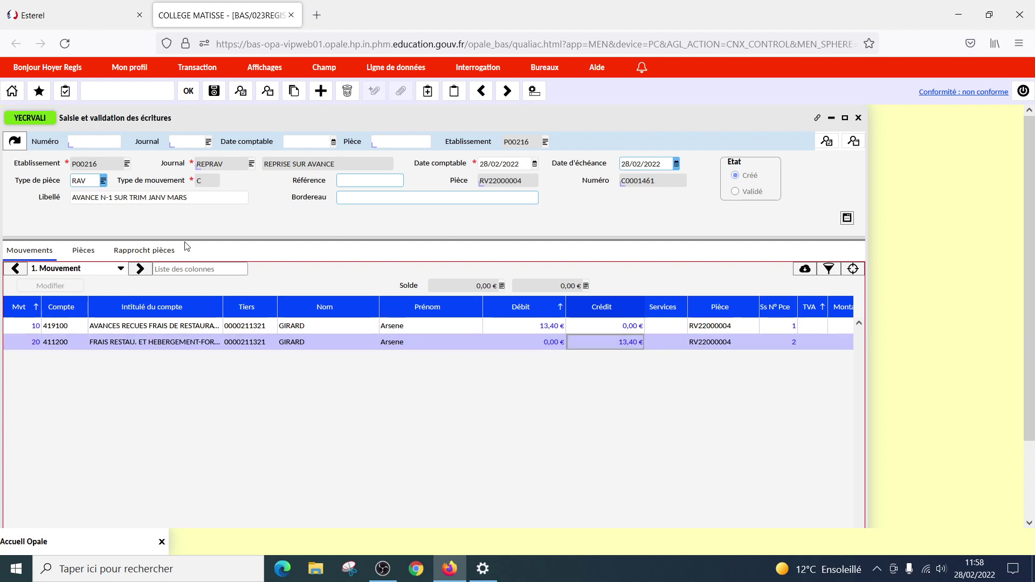
# - Save the balanced entry, switch its header out of search mode to check the validation status, and close the entry window
pyautogui.click(218, 95)
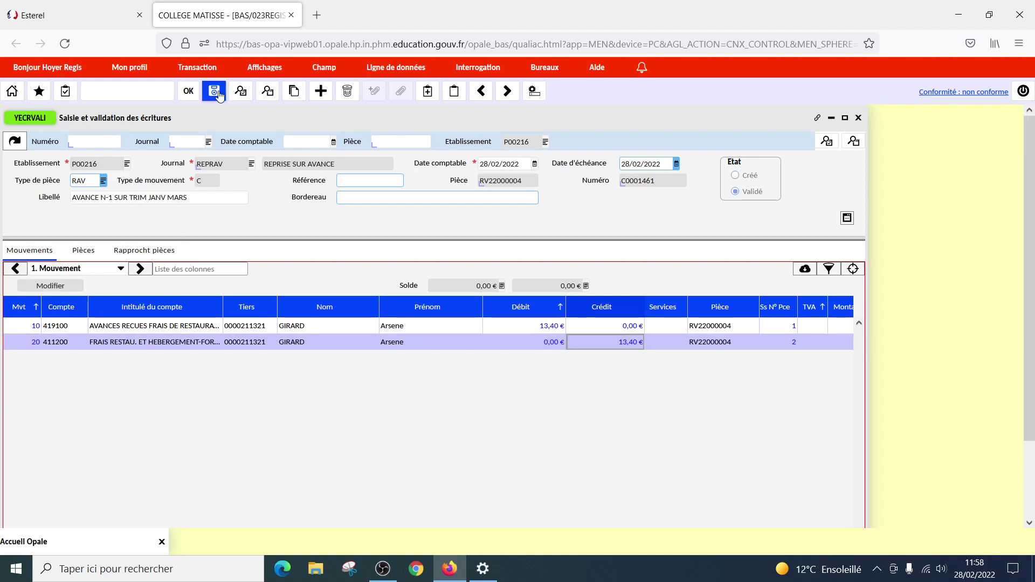
pyautogui.click(24, 146)
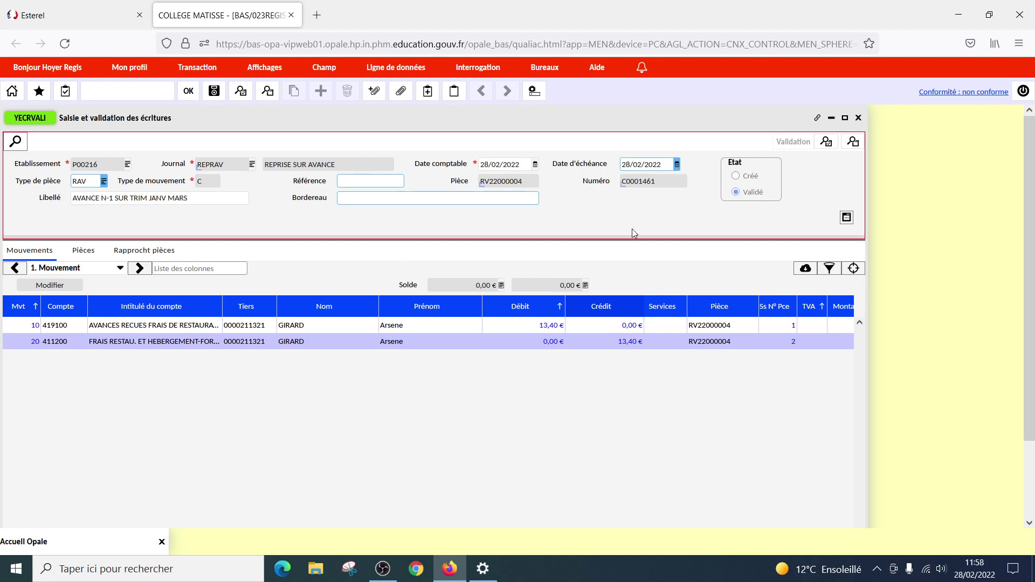
pyautogui.click(858, 118)
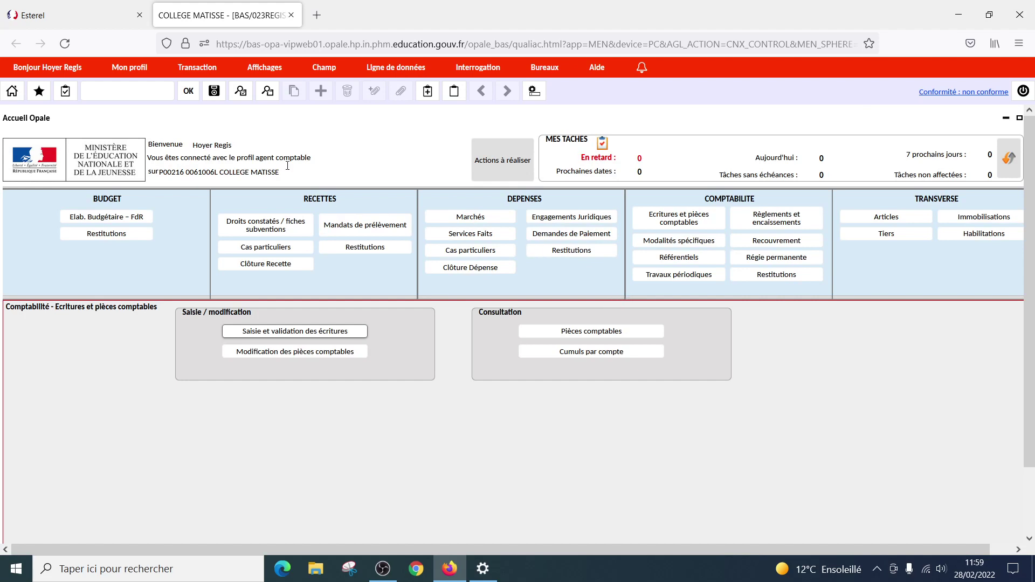
# - Open the CCPIE document consultation and restrict the search to account 411200
pyautogui.click(161, 92)
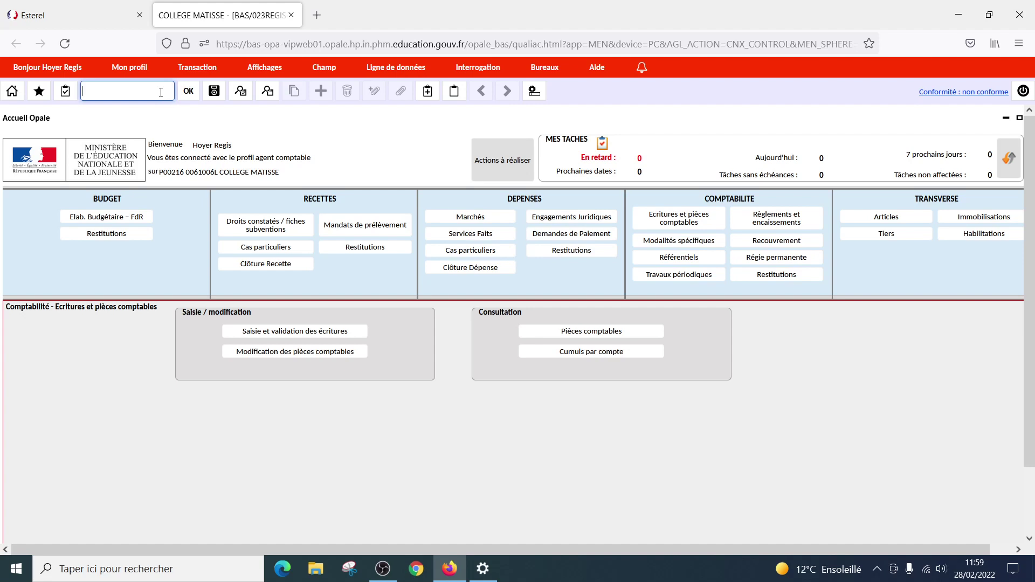
pyautogui.write('CCPIE')
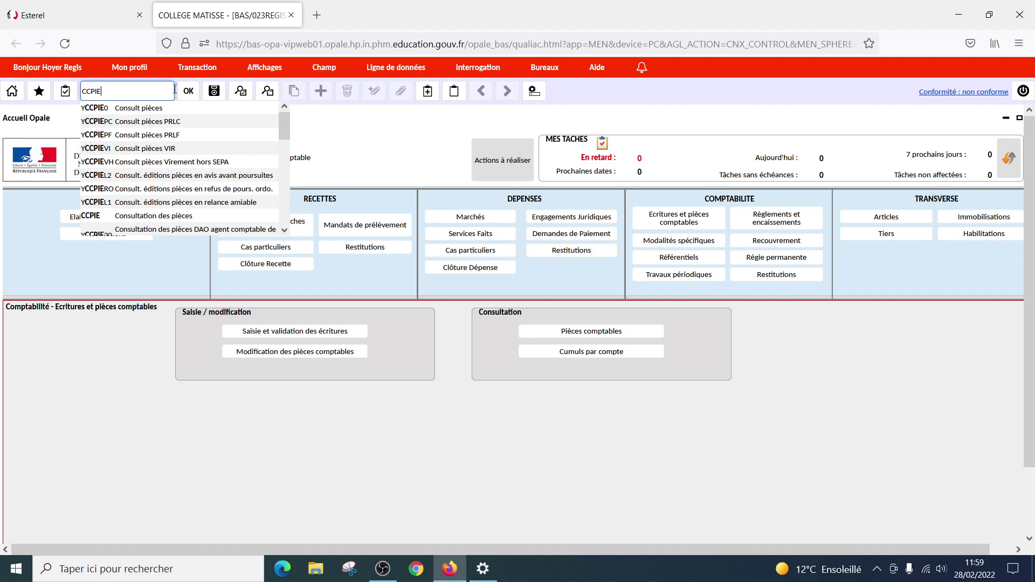
pyautogui.click(190, 92)
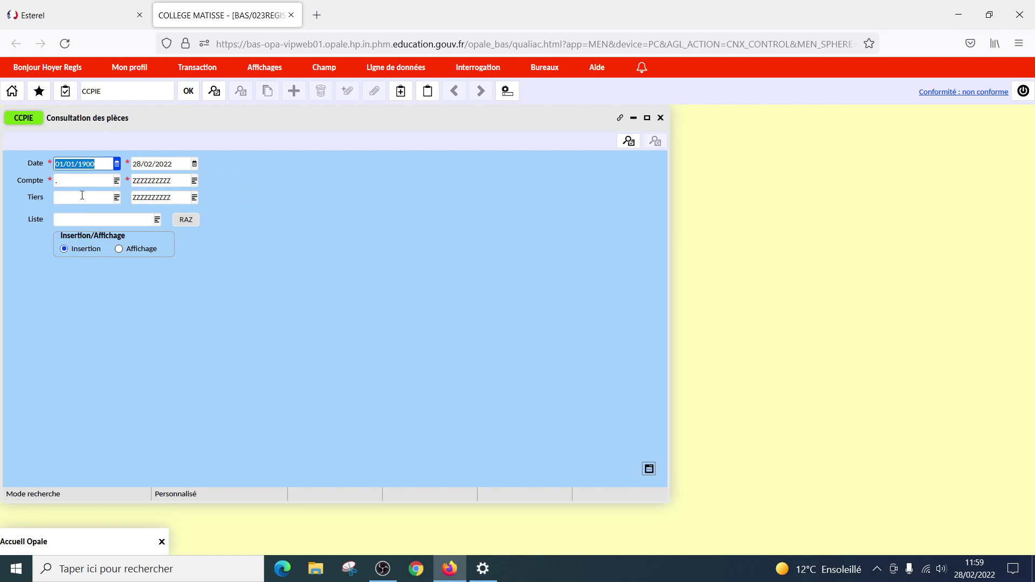
pyautogui.press('Tab')
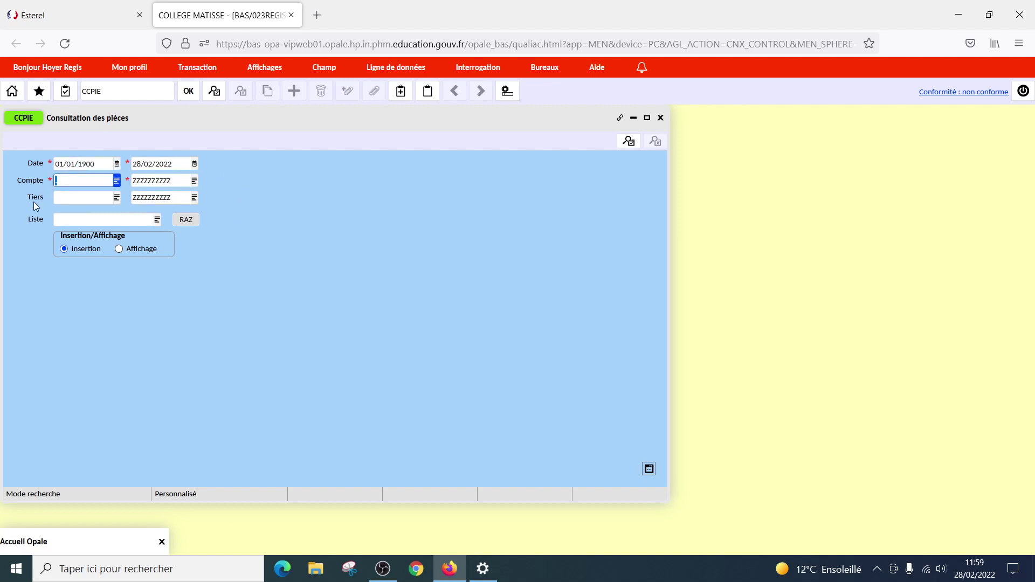
pyautogui.write('411200')
pyautogui.press('Tab')
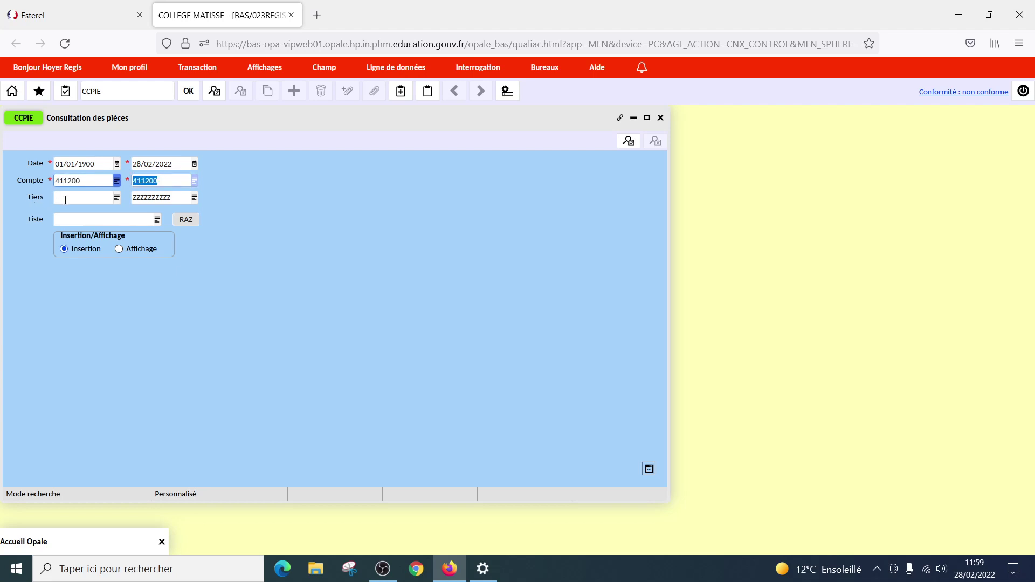
# - Limit the consultation to the same third party, found by surname, and run the search for their documents
pyautogui.click(65, 200)
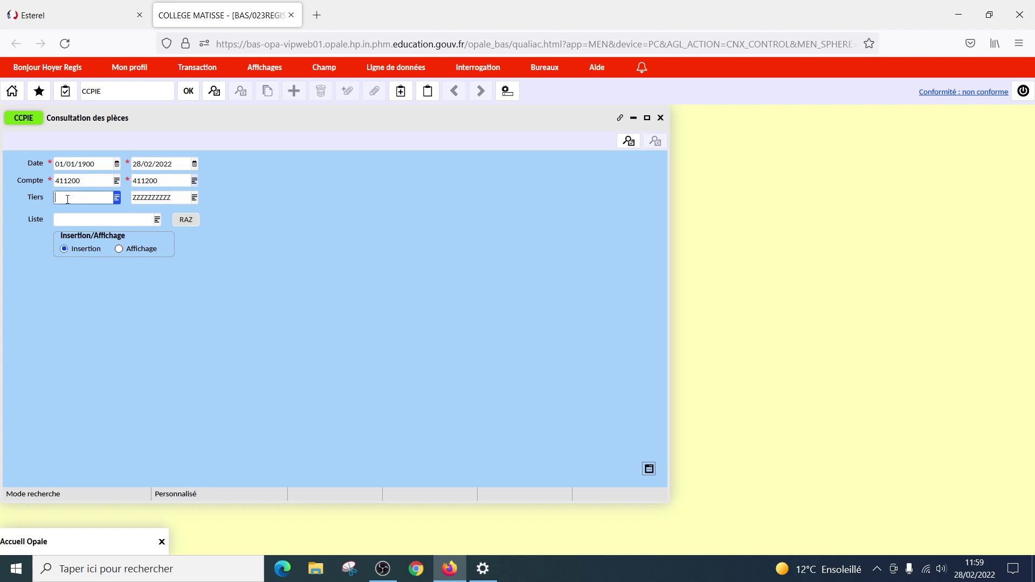
pyautogui.click(116, 198)
pyautogui.click(179, 264)
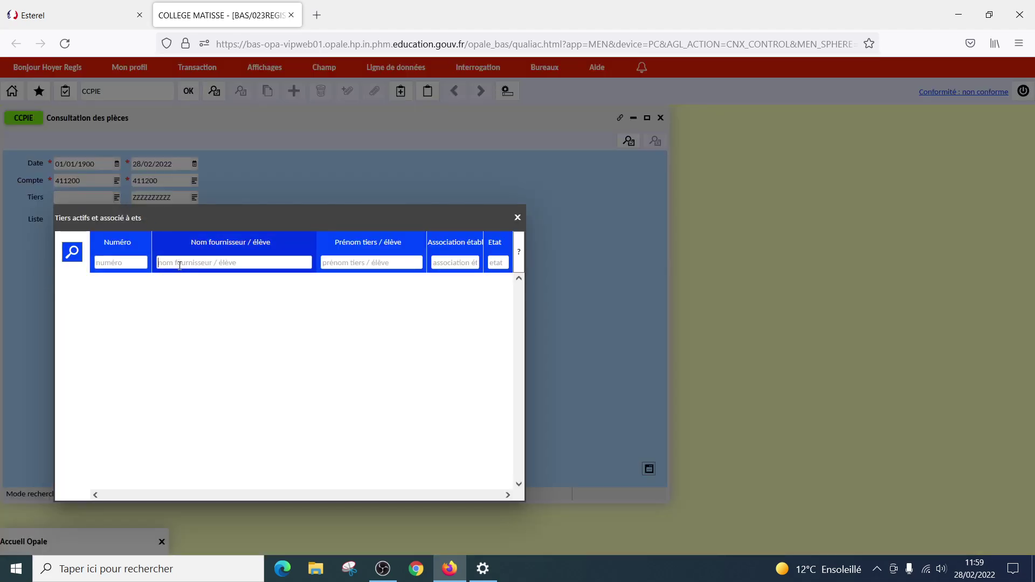
pyautogui.write('Gl')
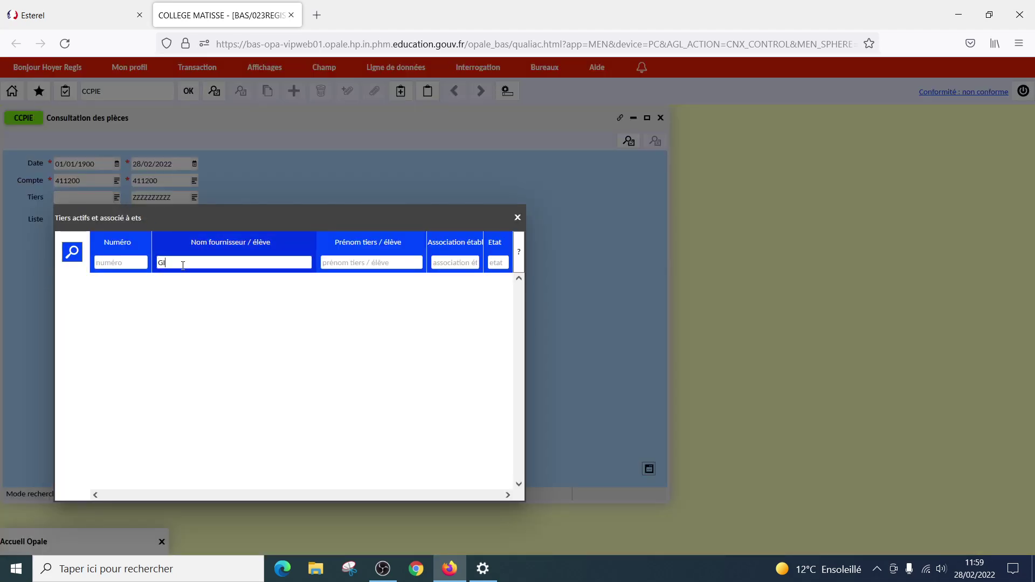
pyautogui.write('RARD')
pyautogui.click(73, 261)
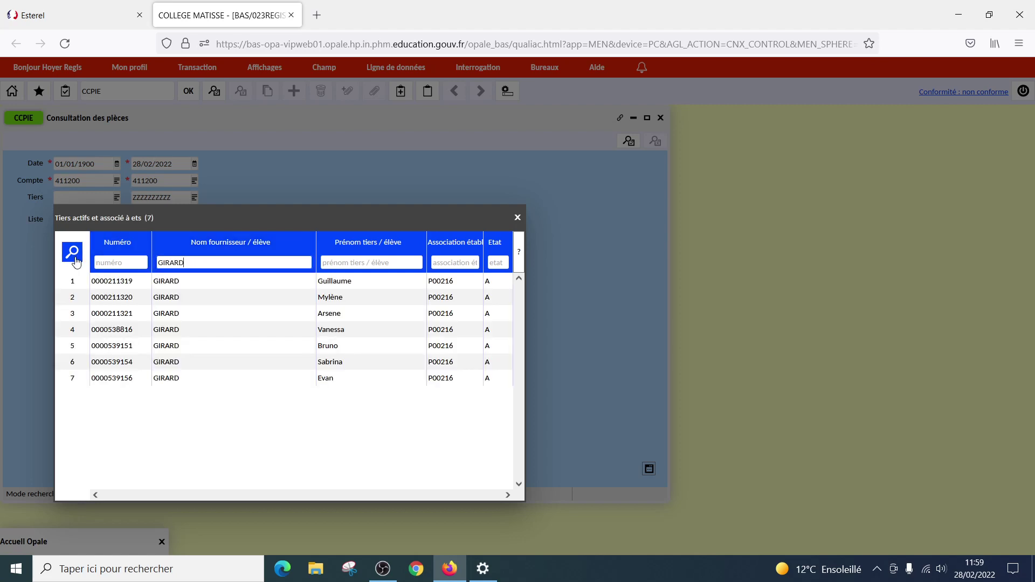
pyautogui.doubleClick(161, 319)
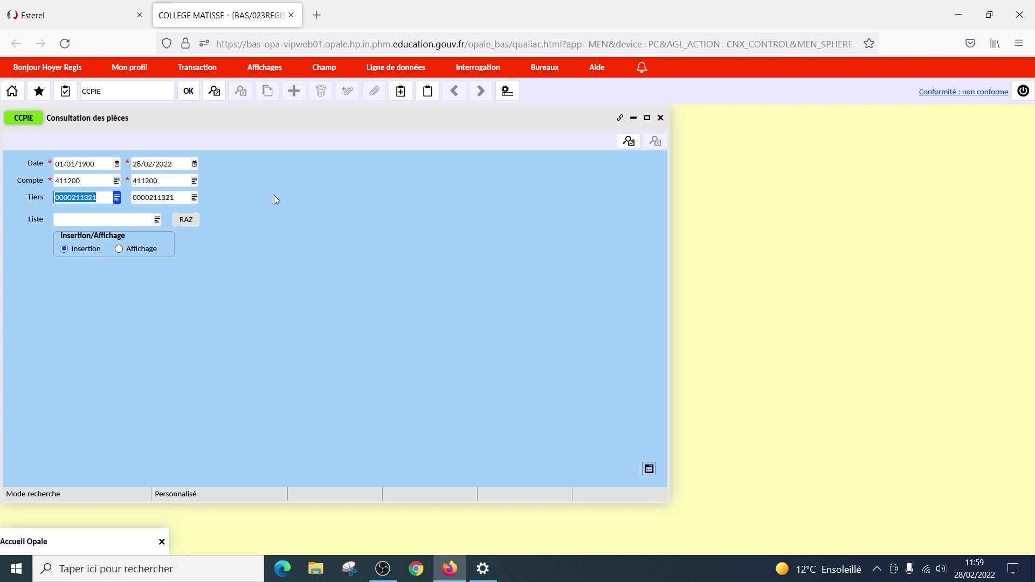
pyautogui.click(626, 142)
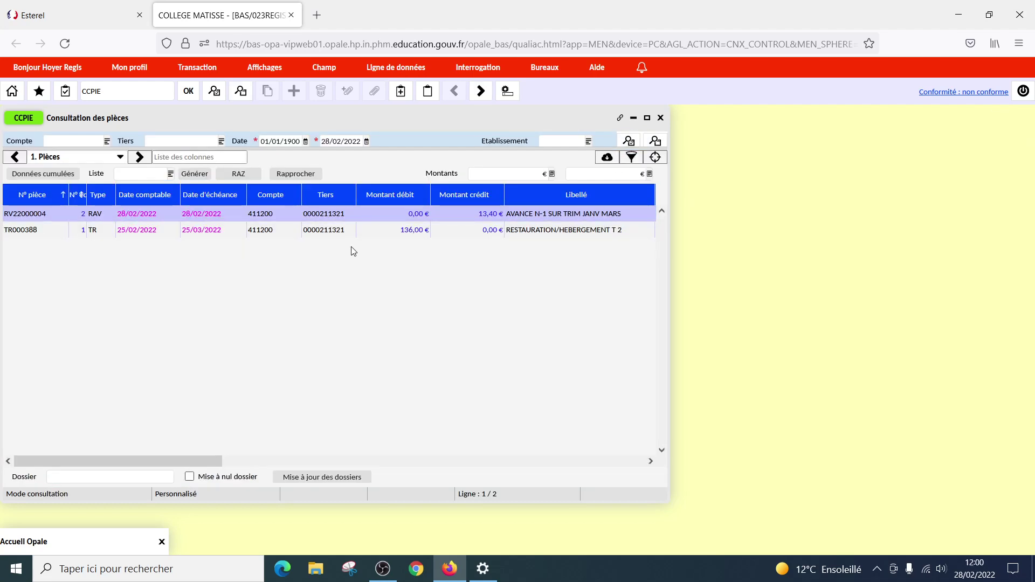
# - Reconcile the 13,40 € RAV credit with the 136,00 € TR debit, accept the partial association, and close the consultation
pyautogui.click(104, 217)
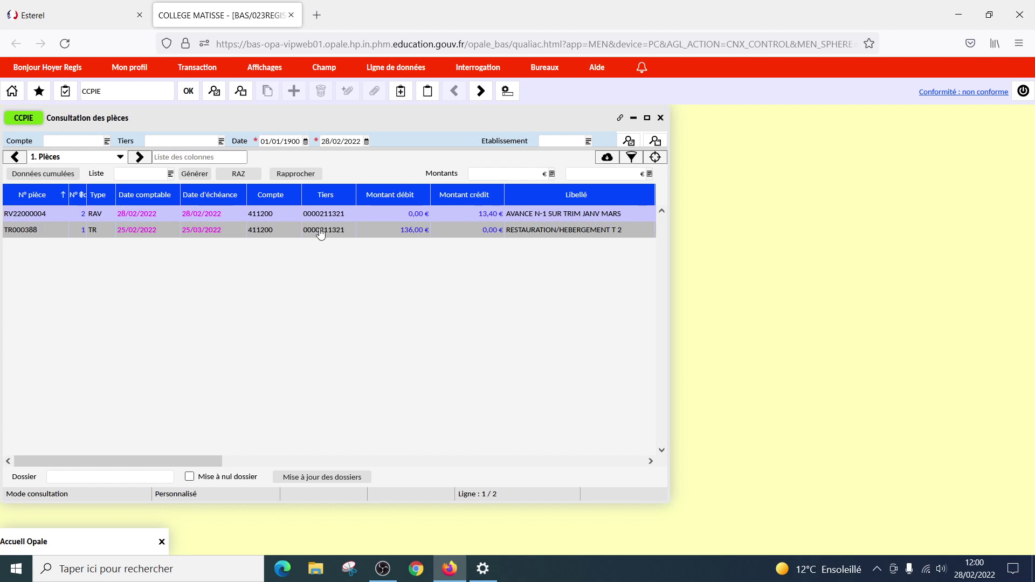
pyautogui.click(389, 218)
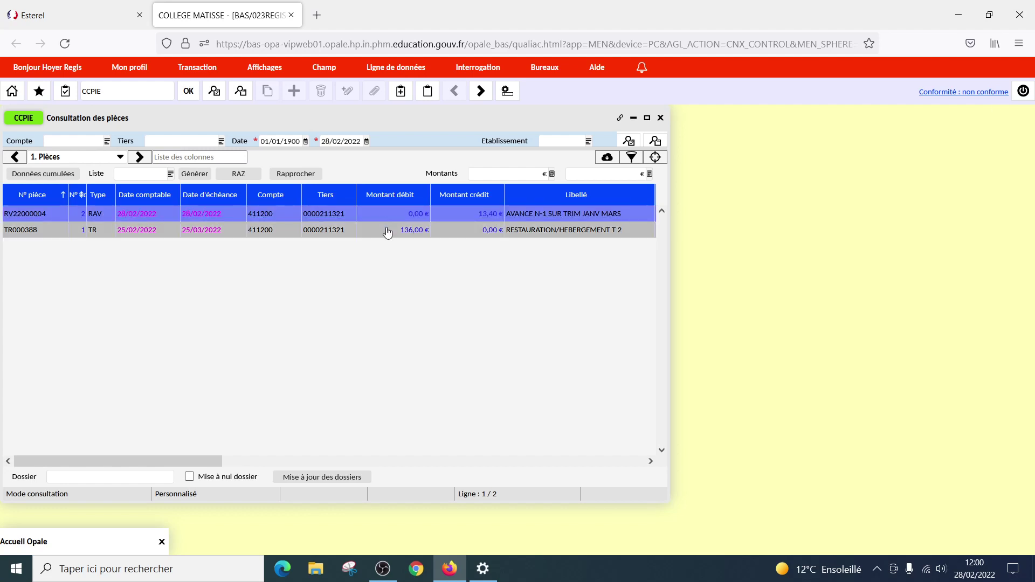
pyautogui.click(387, 232)
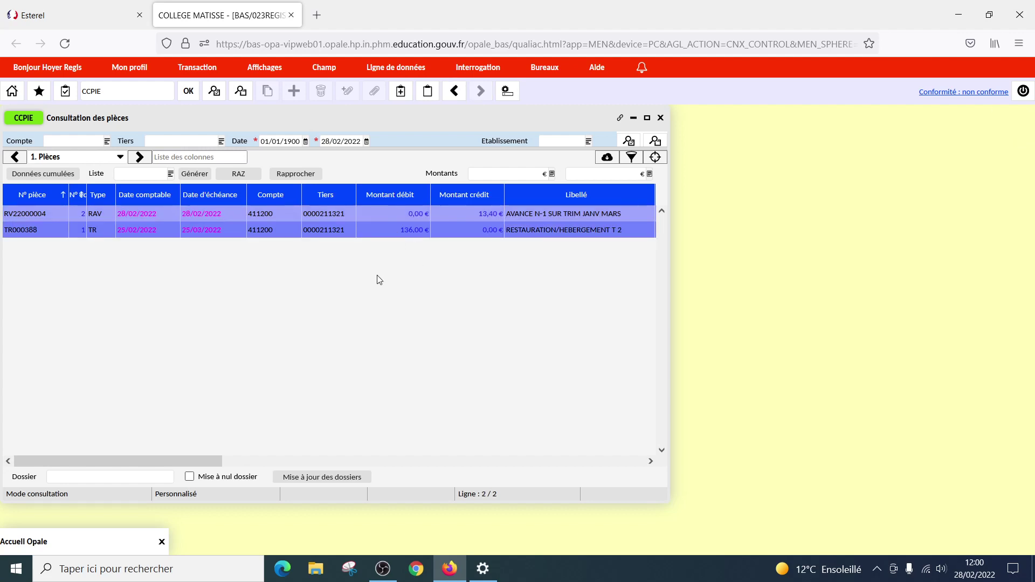
pyautogui.click(301, 175)
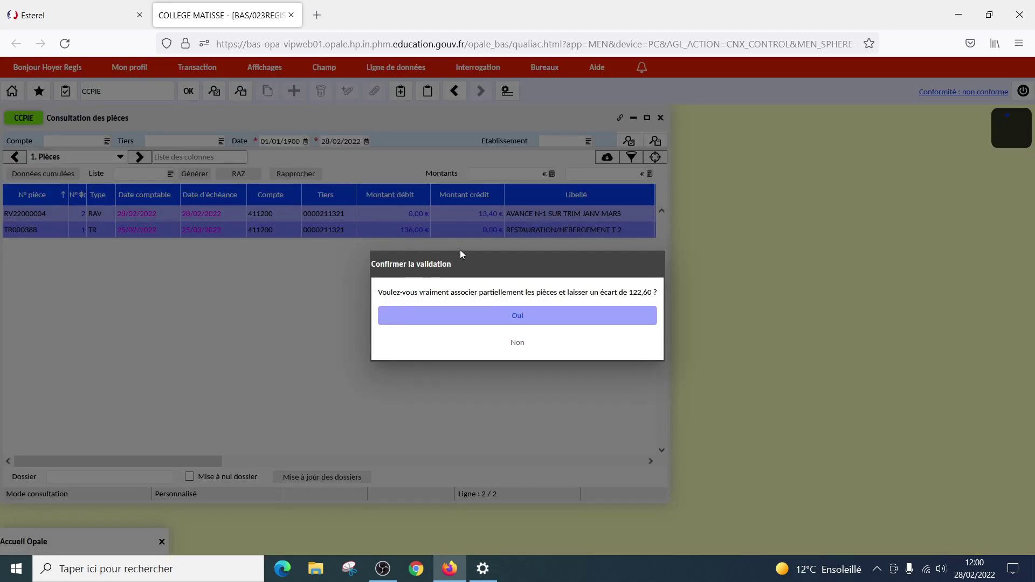
pyautogui.moveTo(522, 273); pyautogui.dragTo(461, 309)
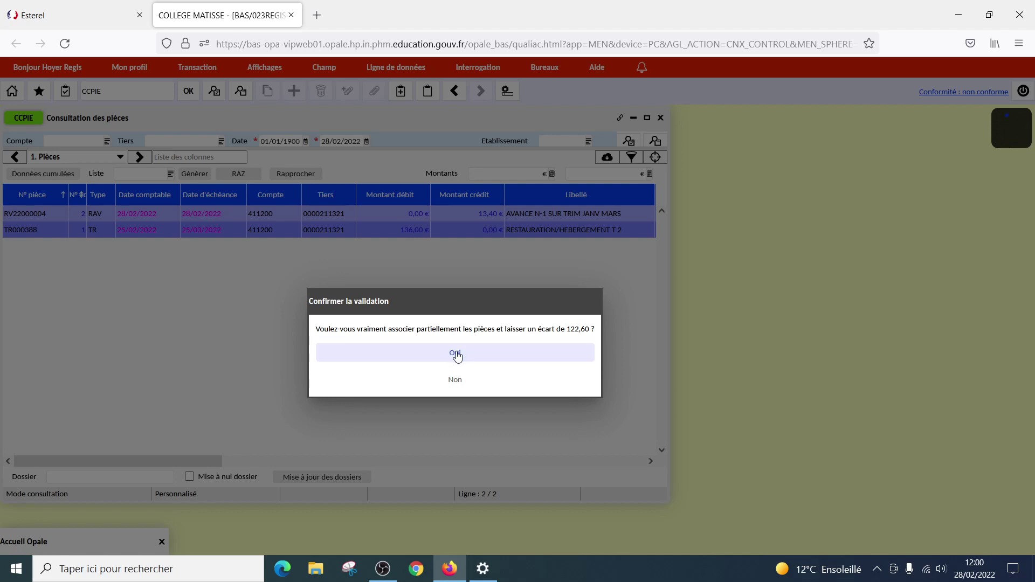
pyautogui.click(457, 356)
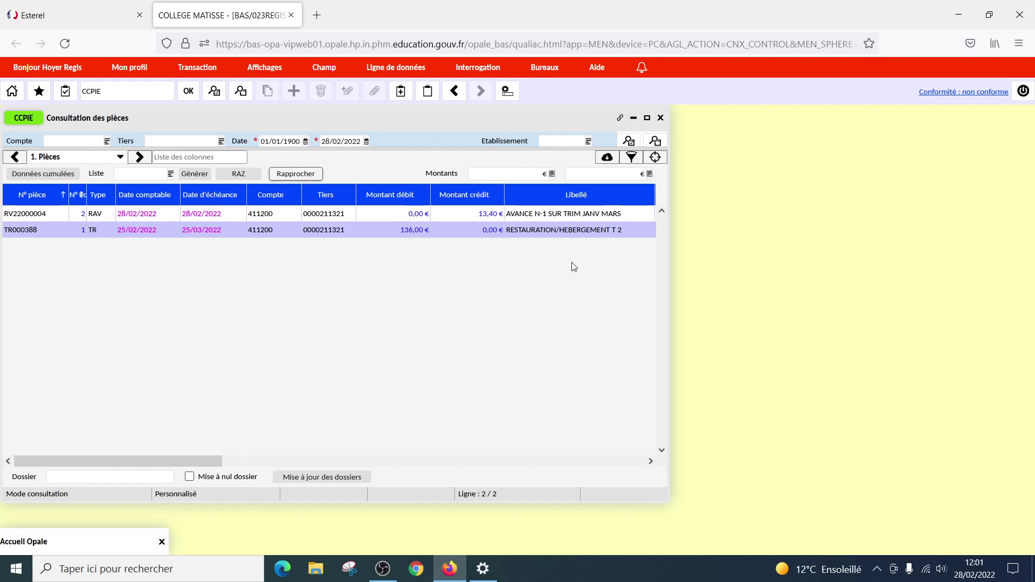
pyautogui.click(660, 118)
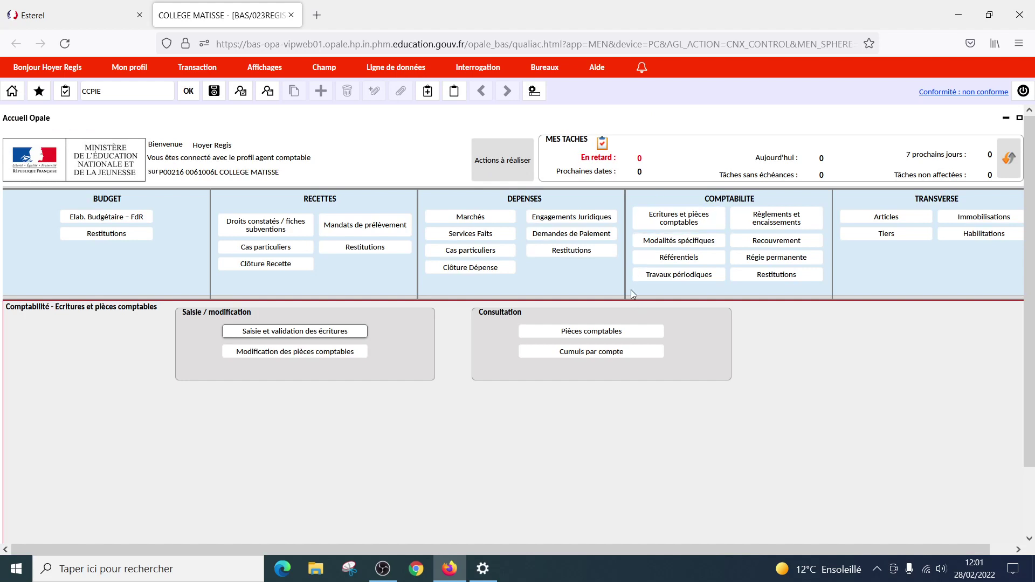
# - Open the YCCPIE0 accounting document consultation and search all accounts for the same third party, chosen by surname
pyautogui.click(599, 331)
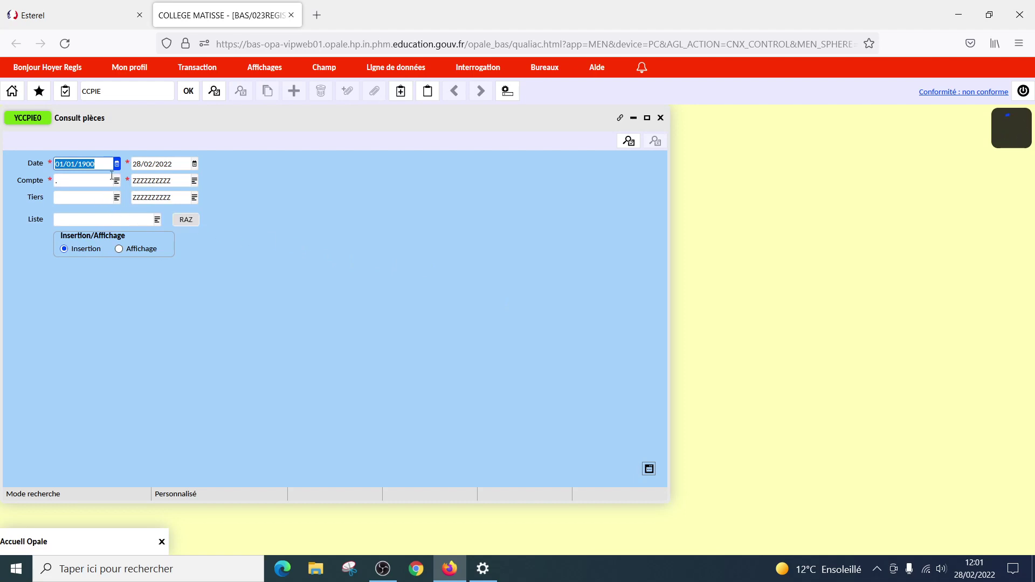
pyautogui.click(117, 198)
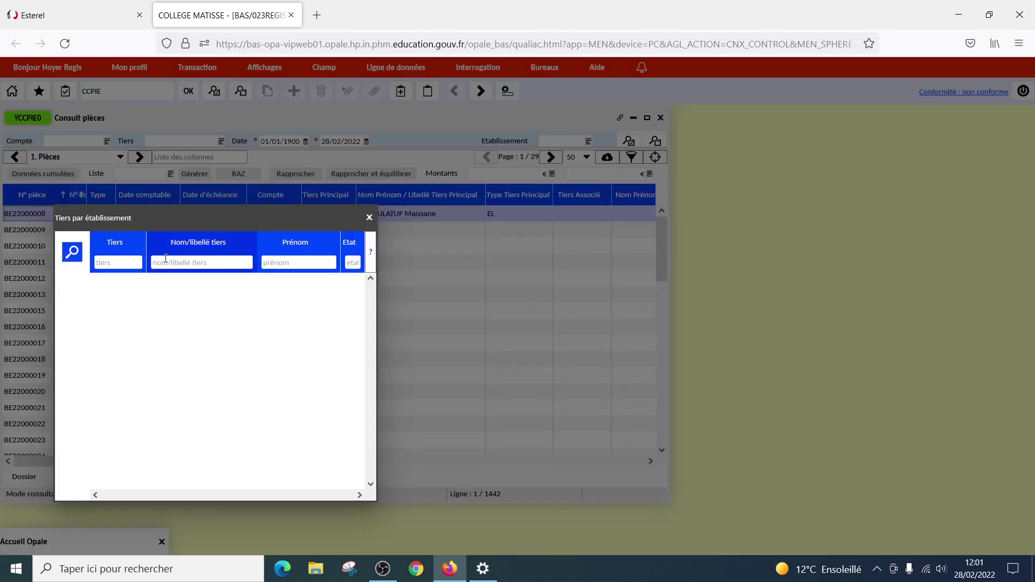
pyautogui.click(227, 264)
pyautogui.write('GIRARD')
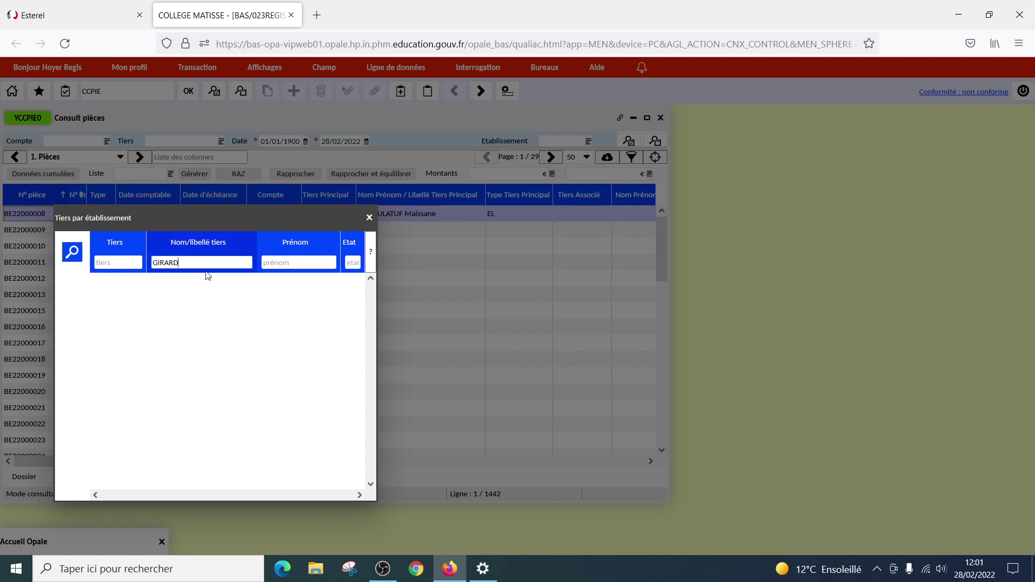
pyautogui.click(76, 253)
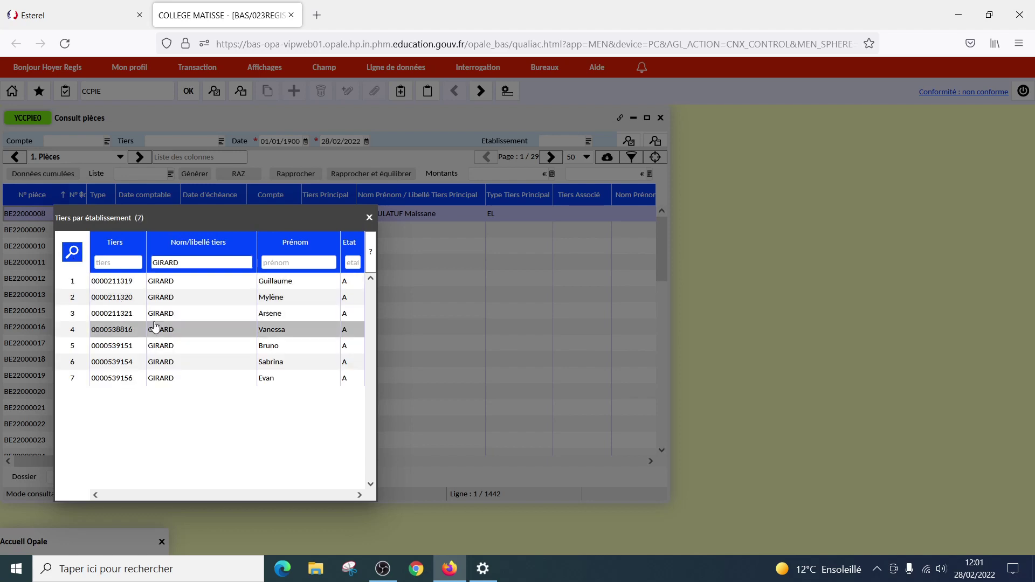
pyautogui.click(165, 317)
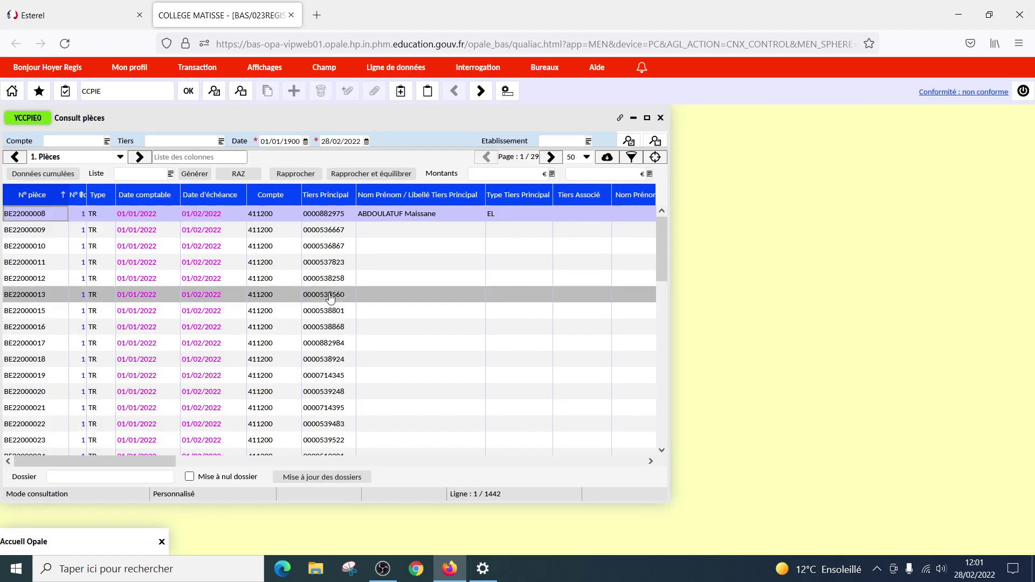
pyautogui.click(629, 141)
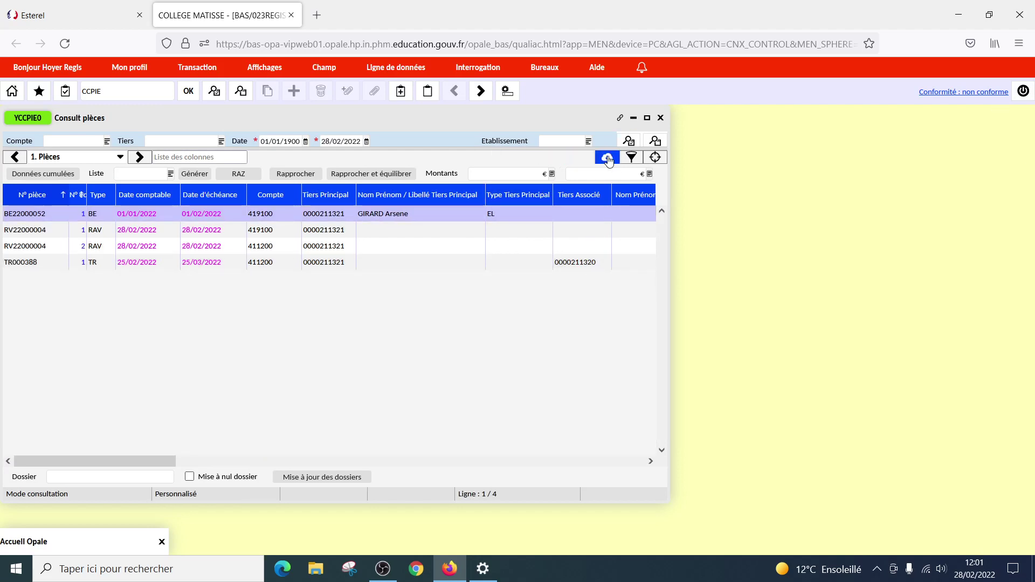
# - Maximize the consultation window and examine the debit and credit amounts and remaining balances of the third party's documents
pyautogui.click(648, 118)
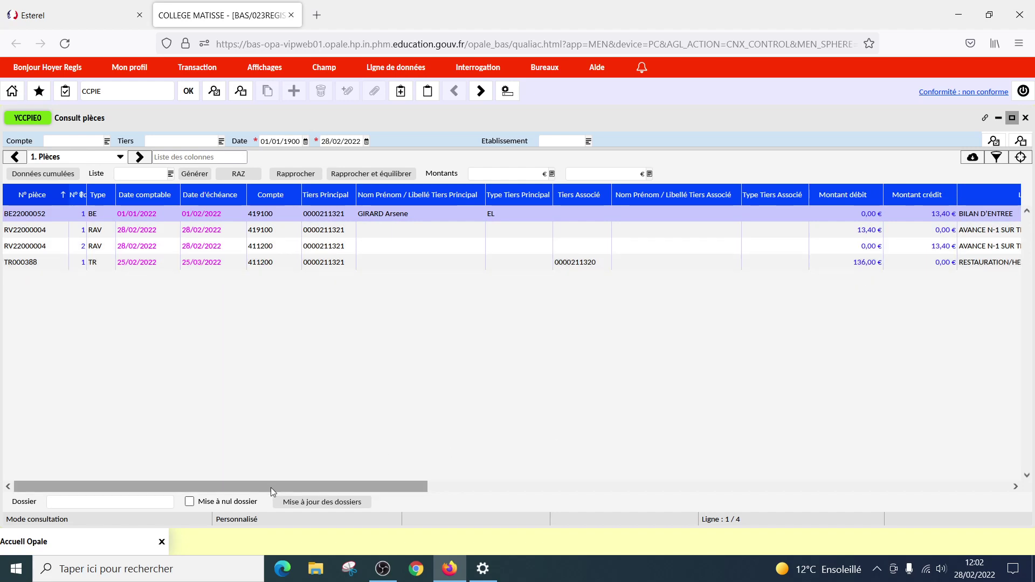
pyautogui.moveTo(271, 487); pyautogui.dragTo(501, 503)
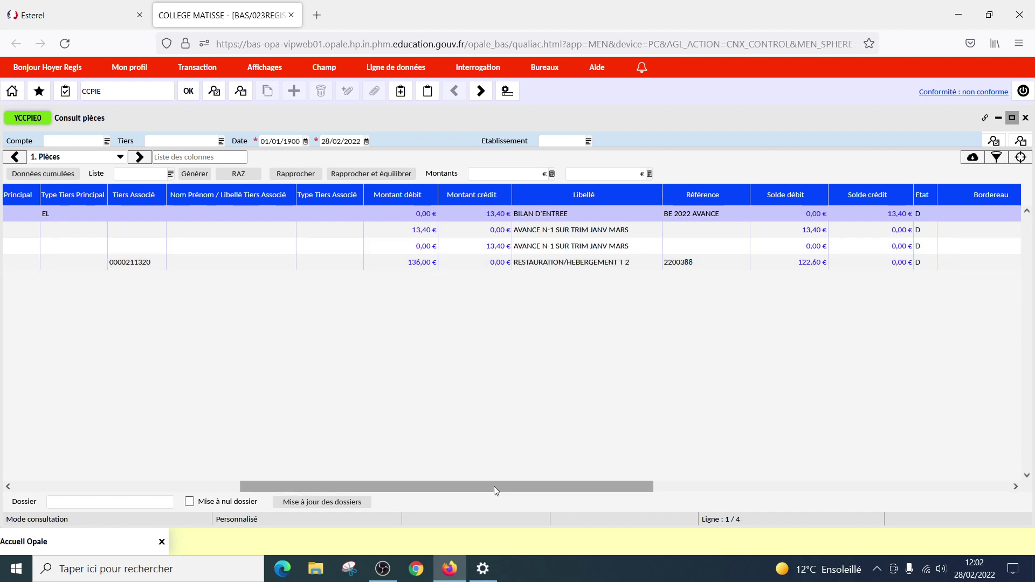
pyautogui.moveTo(491, 489); pyautogui.dragTo(301, 488)
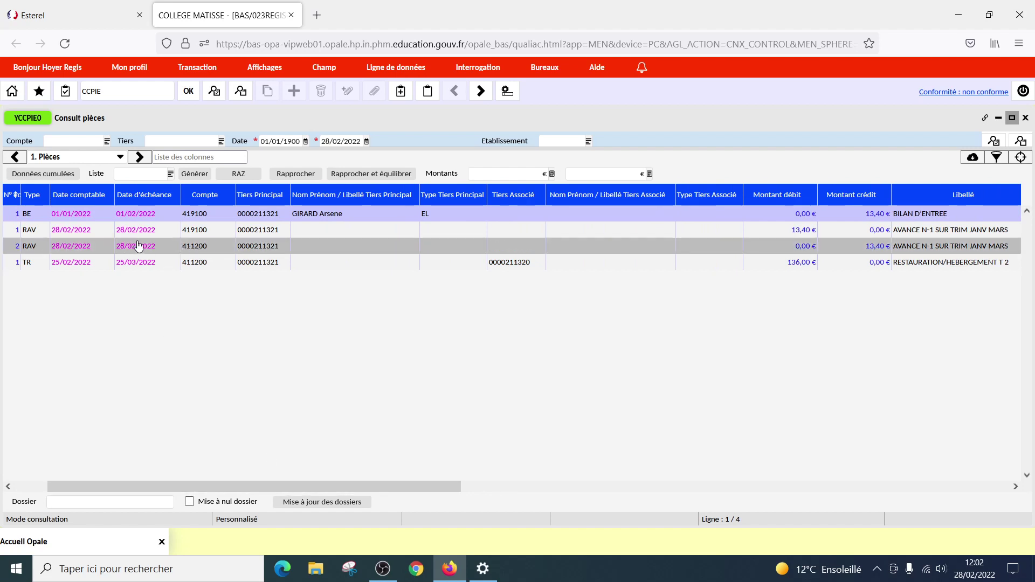
pyautogui.moveTo(413, 489); pyautogui.dragTo(688, 469)
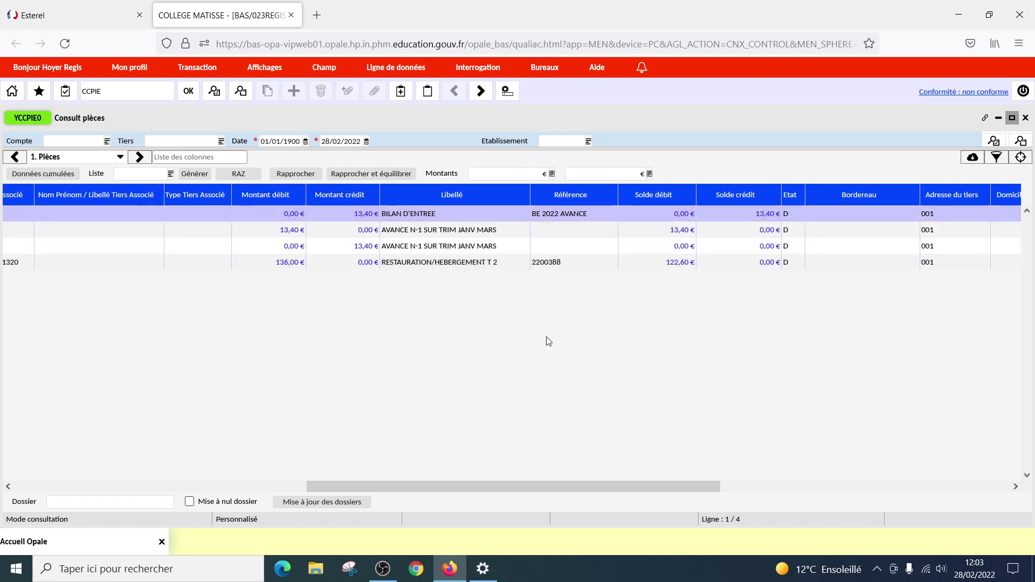
pyautogui.moveTo(528, 490); pyautogui.dragTo(209, 492)
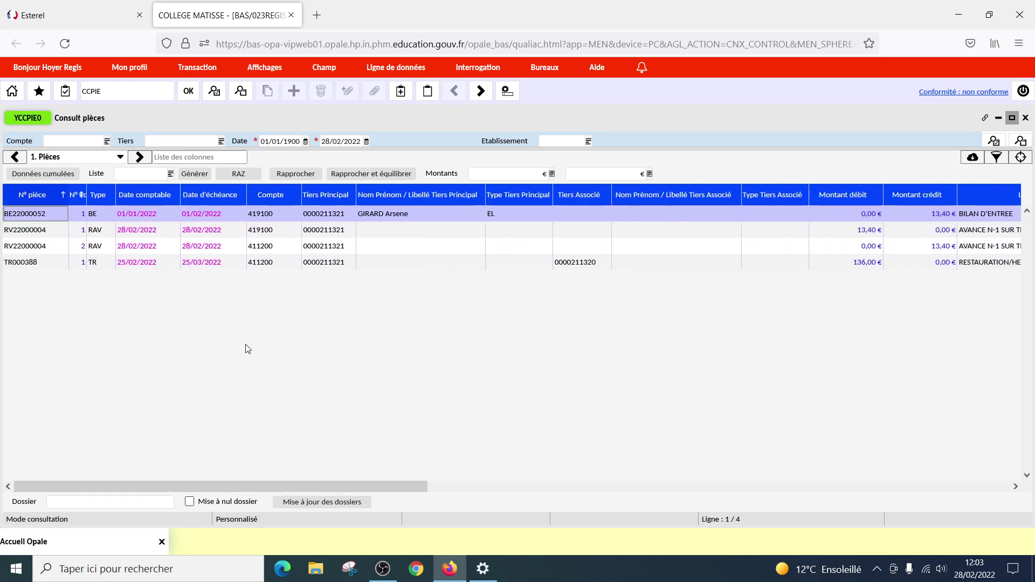